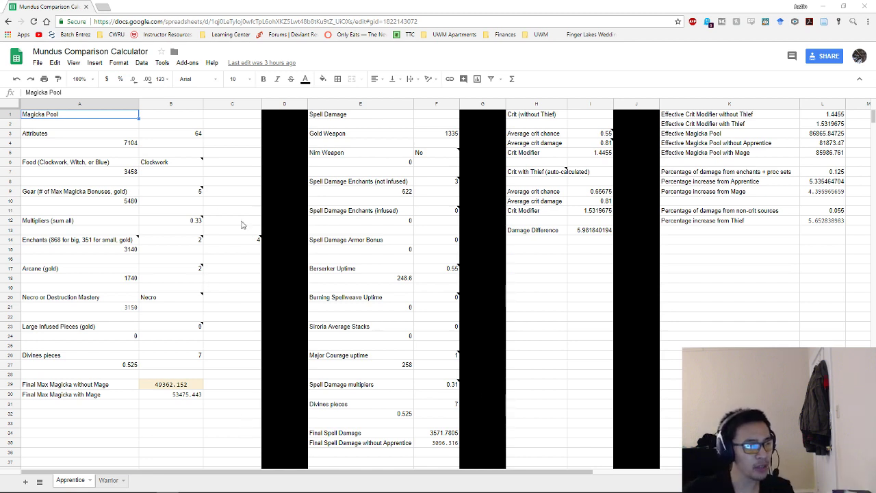
# Step: Set the Attributes value in the Magicka Pool section to 60 and inspect the formula beneath it
pyautogui.click(122, 127)
pyautogui.click(122, 136)
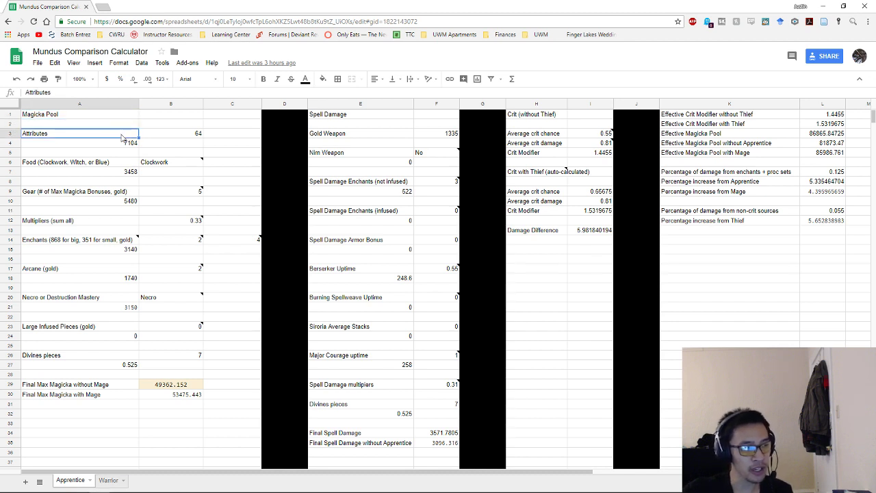
pyautogui.click(168, 135)
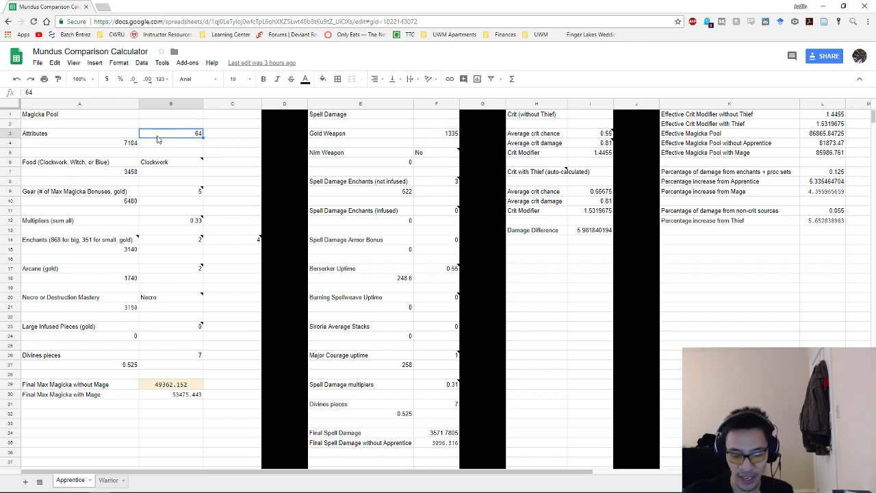
pyautogui.write('60')
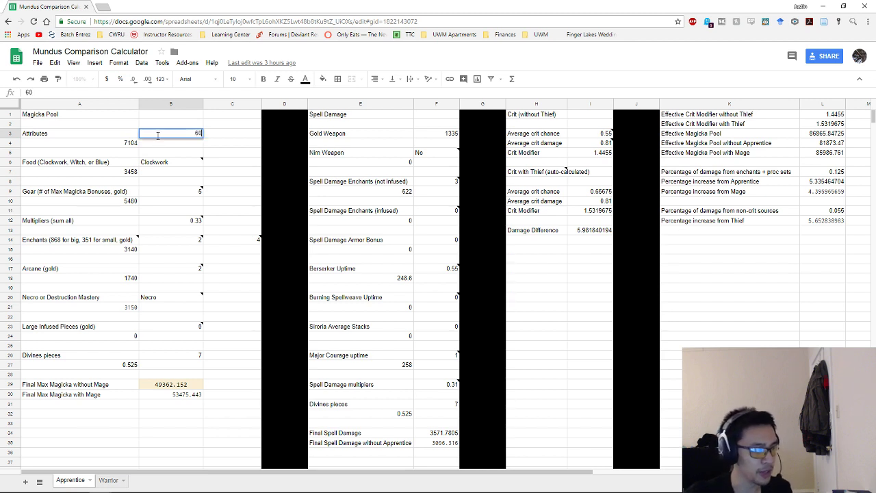
pyautogui.press('Return')
pyautogui.press('Left')
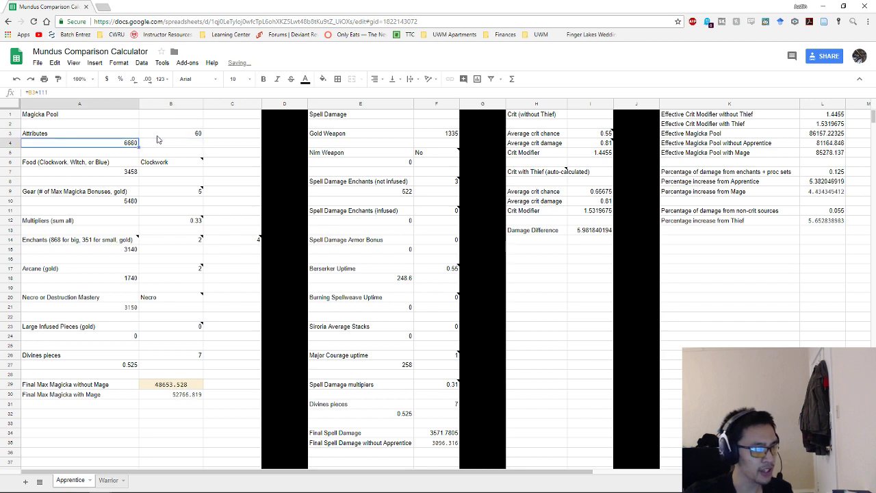
# Step: Set the Attributes value in the Magicka Pool section back to 64
pyautogui.click(158, 137)
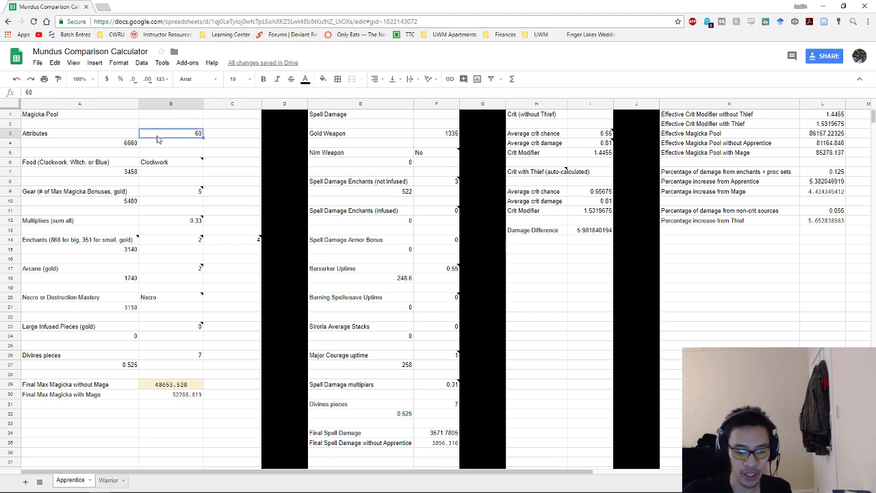
pyautogui.write('64')
pyautogui.press('Return')
# Step: Review the Food and Gear entries, reading their cell notes and the formulas that calculate their magicka
pyautogui.press('Down')
pyautogui.press('Down')
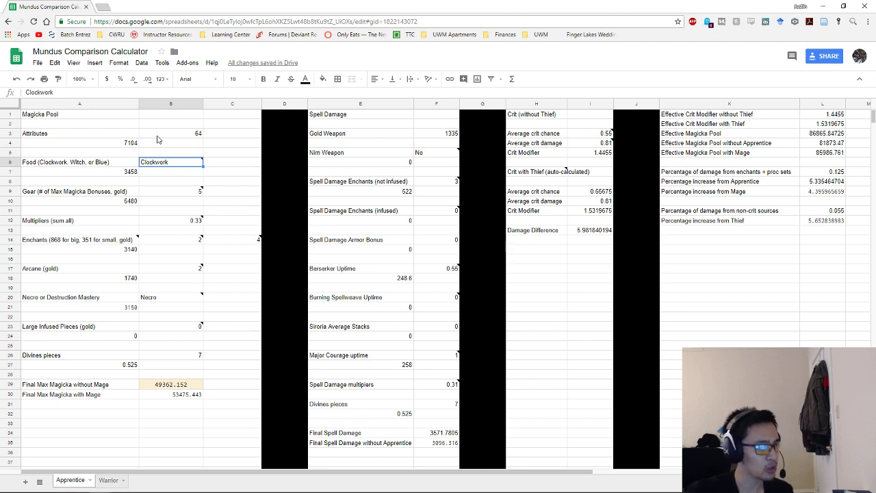
pyautogui.moveTo(164, 162)
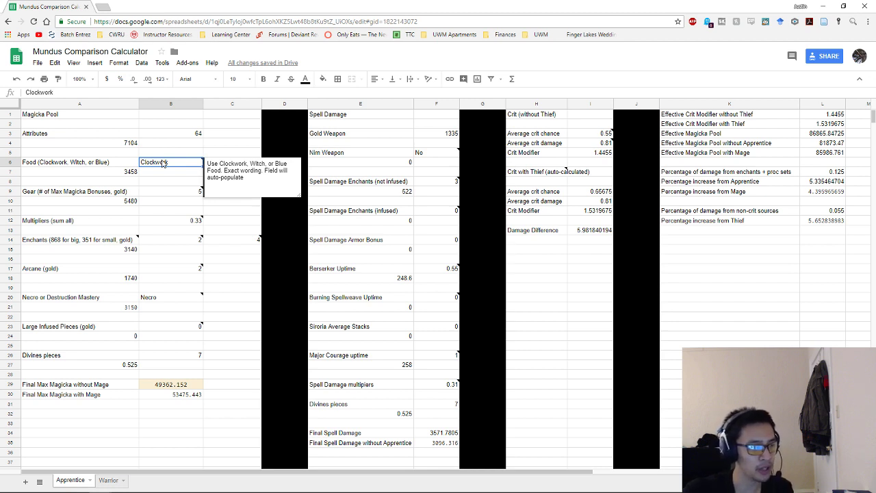
pyautogui.click(117, 176)
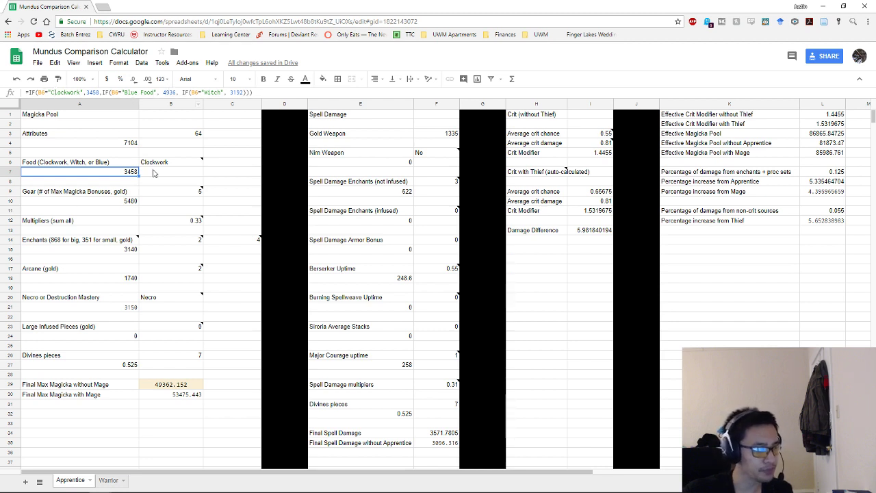
pyautogui.click(126, 193)
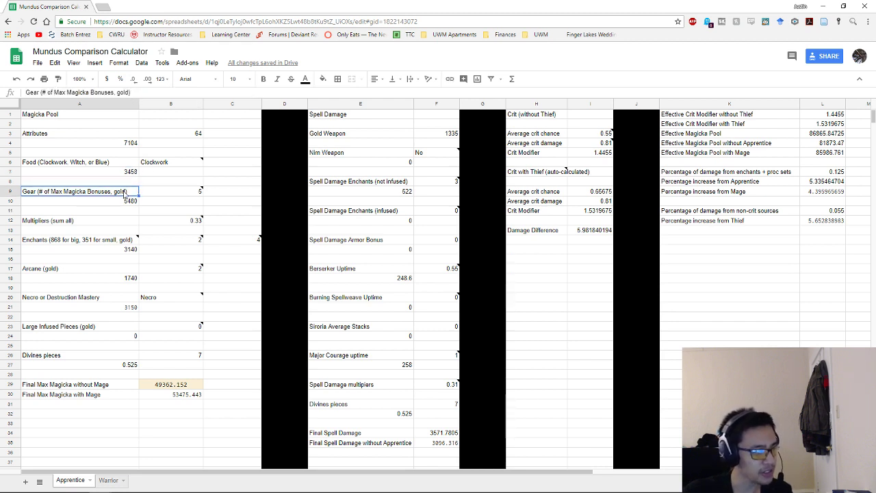
pyautogui.moveTo(153, 194)
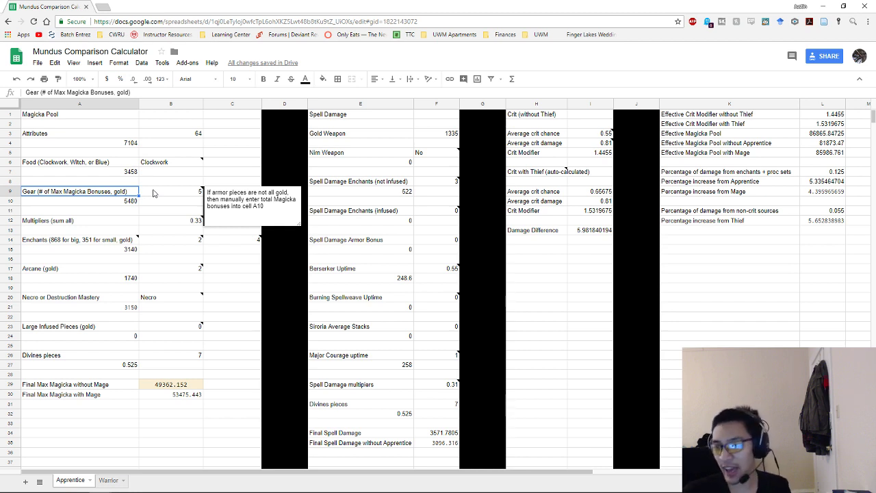
pyautogui.click(128, 203)
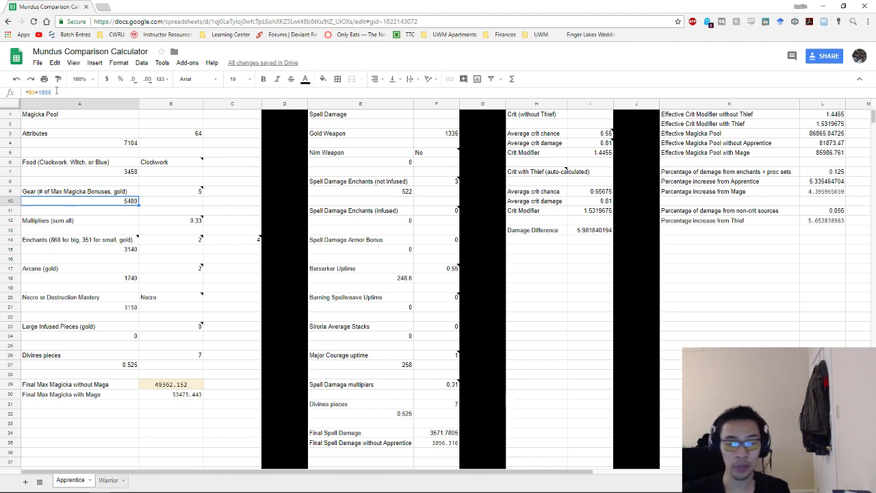
# Step: Read the whole note on the Multipliers value listing the sources of Max Magicka multipliers
pyautogui.click(173, 225)
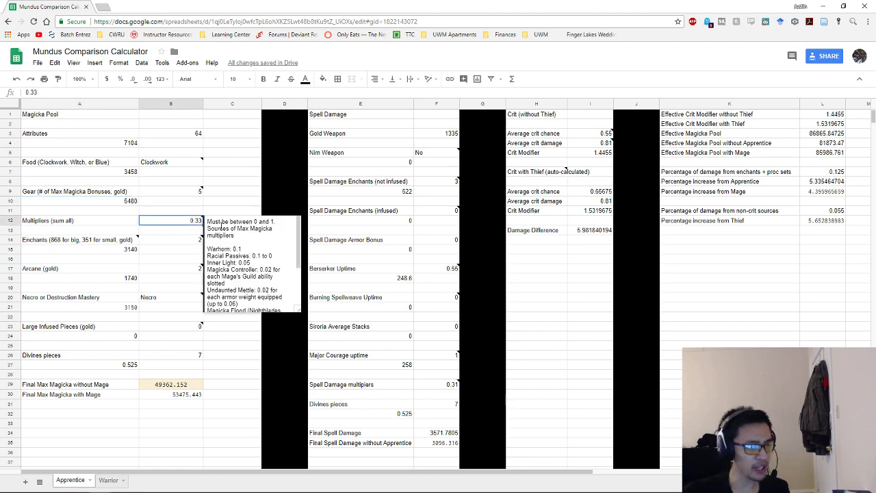
pyautogui.scroll(-3, 253, 245)
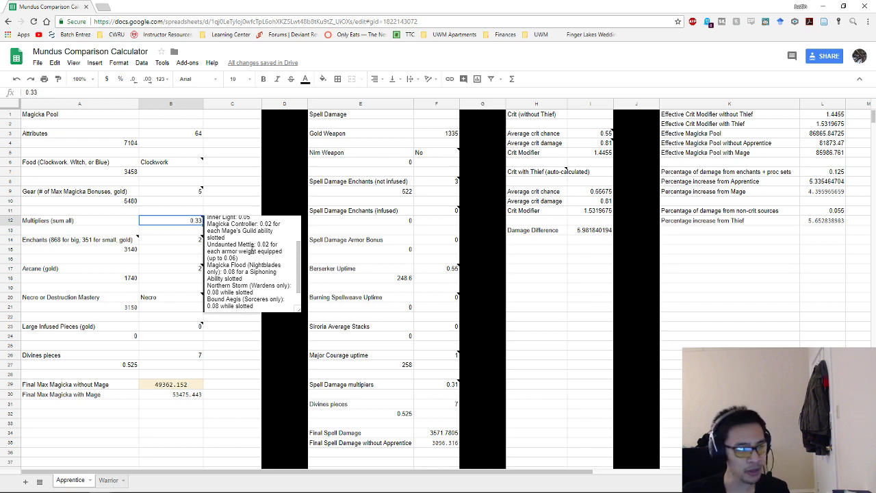
pyautogui.scroll(3, 250, 251)
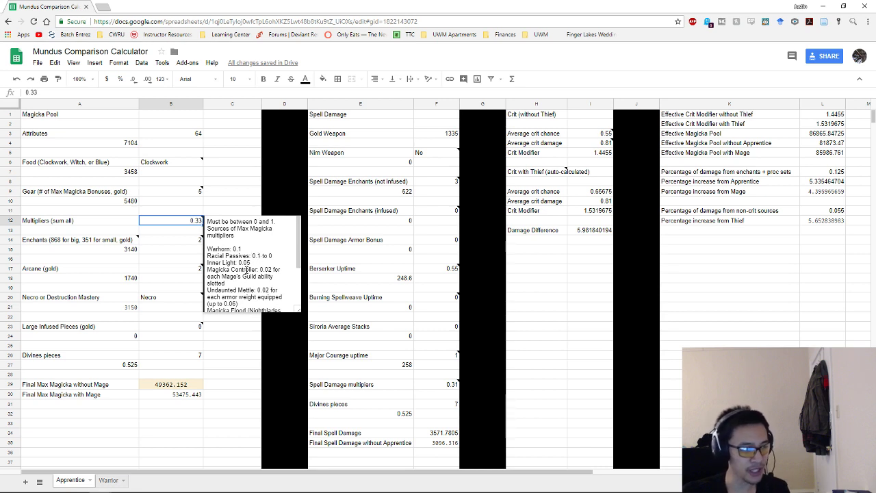
# Step: Read the notes on the Enchants label and on its large-piece and small-piece values
pyautogui.click(156, 253)
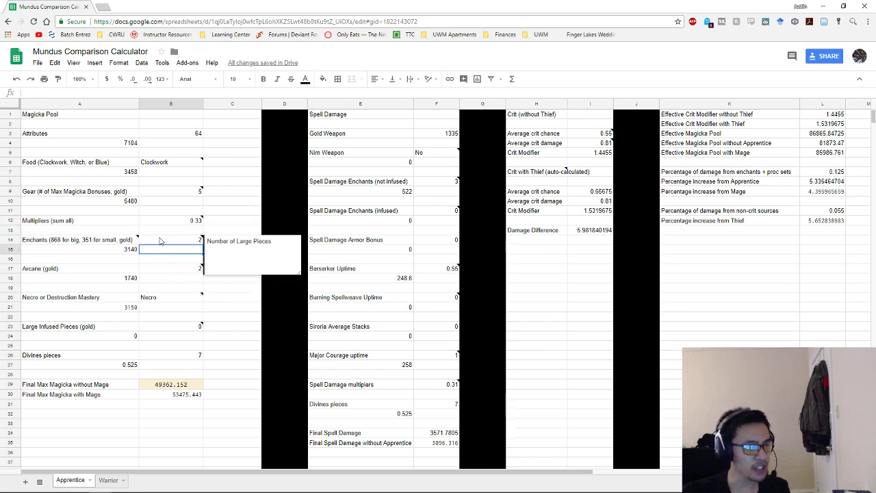
pyautogui.click(160, 241)
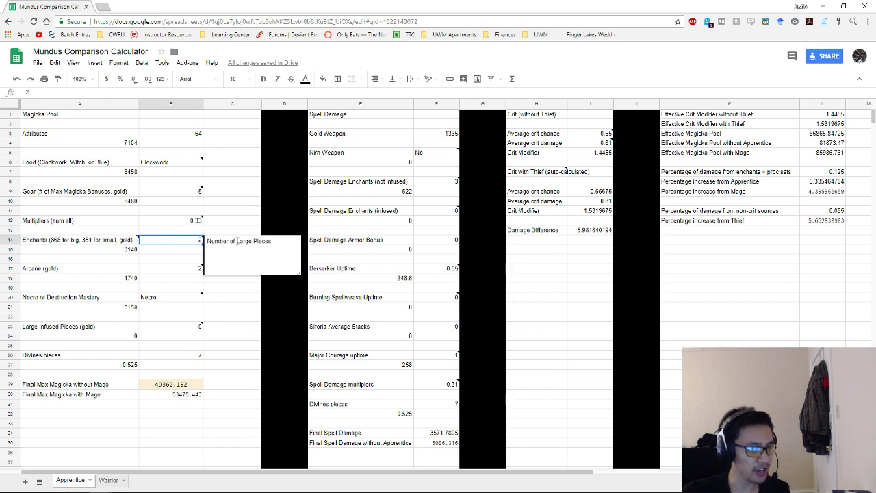
pyautogui.click(205, 241)
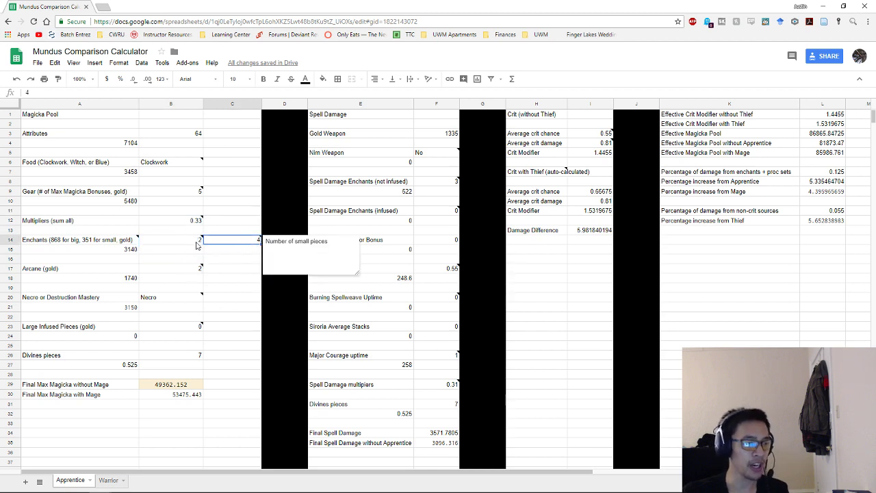
pyautogui.moveTo(196, 245)
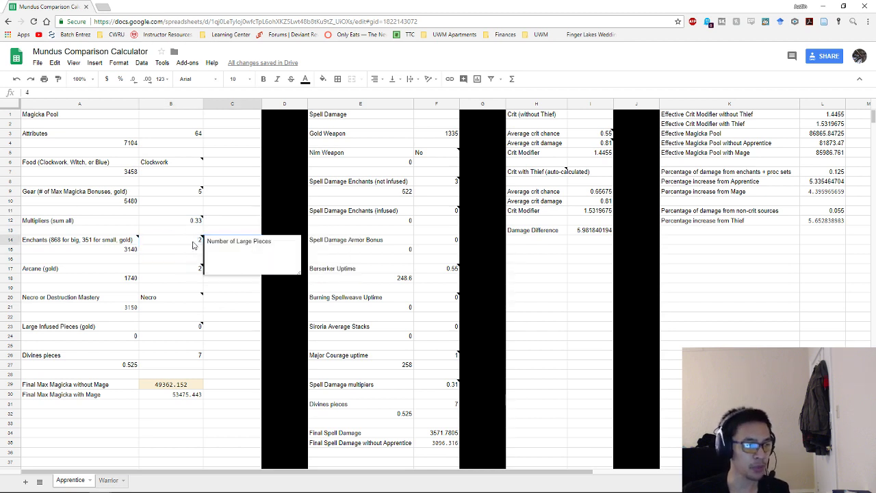
pyautogui.click(151, 251)
pyautogui.moveTo(123, 247)
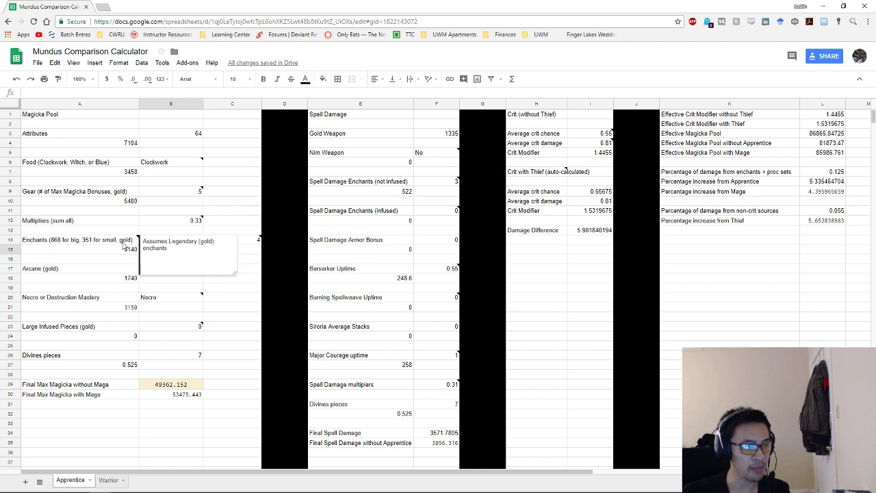
# Step: Review the Arcane and Necro or Destruction Mastery formulas, and read the notes on the Necro and Large Infused Pieces values
pyautogui.click(93, 268)
pyautogui.moveTo(136, 271)
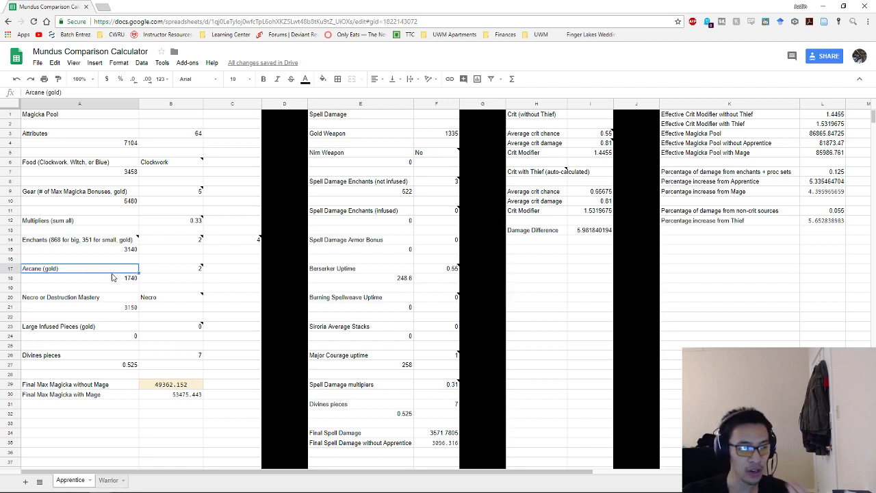
pyautogui.click(116, 283)
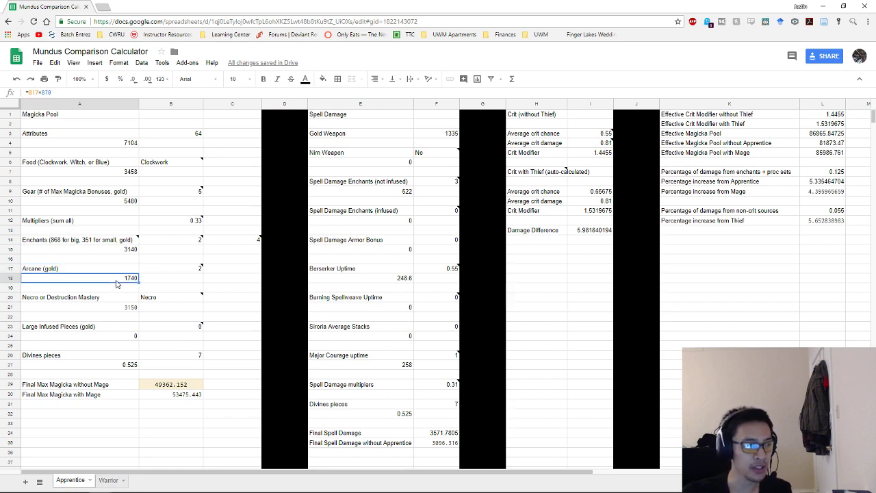
pyautogui.click(108, 301)
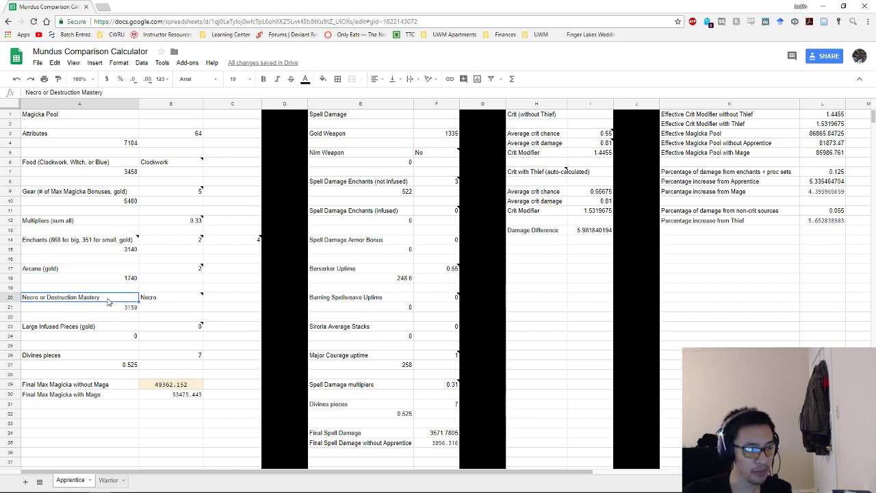
pyautogui.moveTo(162, 298)
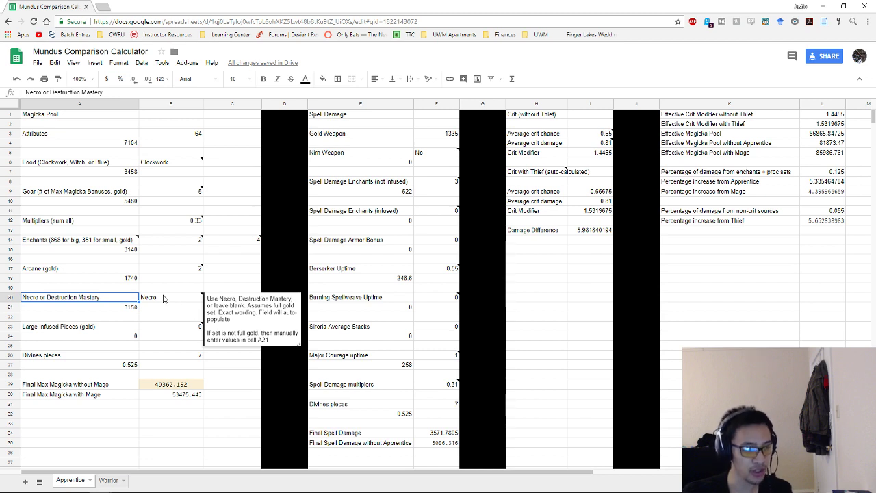
pyautogui.click(122, 312)
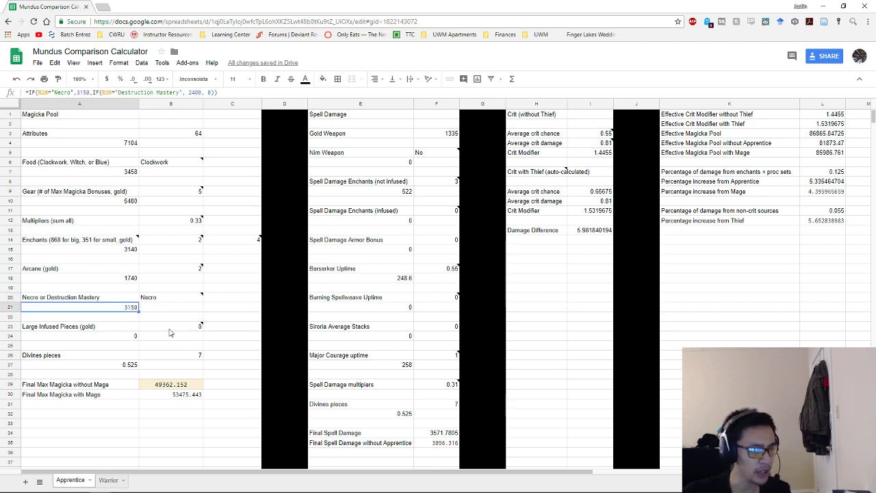
pyautogui.moveTo(171, 332)
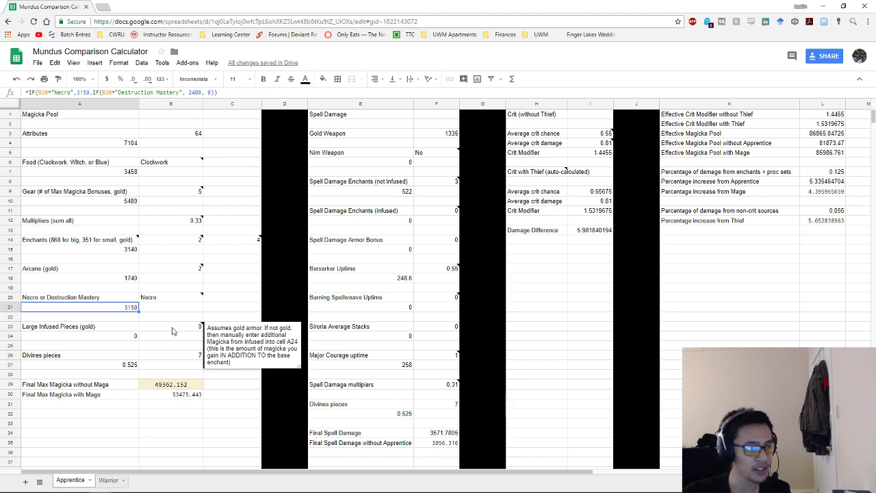
# Step: Set the Large Infused Pieces value to 2 and inspect the formula beneath it
pyautogui.click(178, 244)
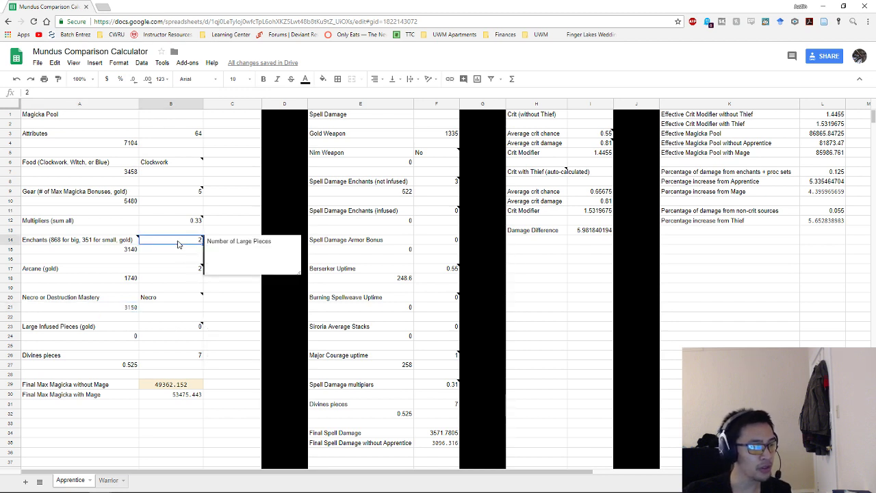
pyautogui.click(197, 327)
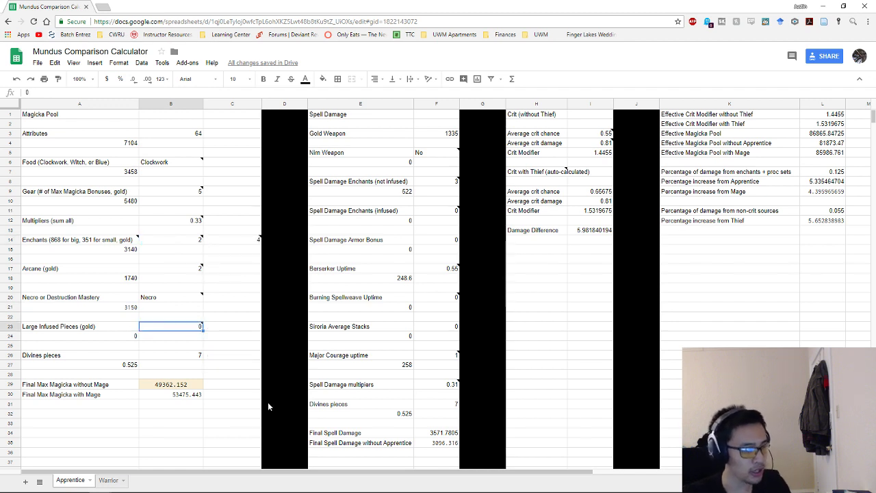
pyautogui.write('2')
pyautogui.press('Return')
pyautogui.press('Left')
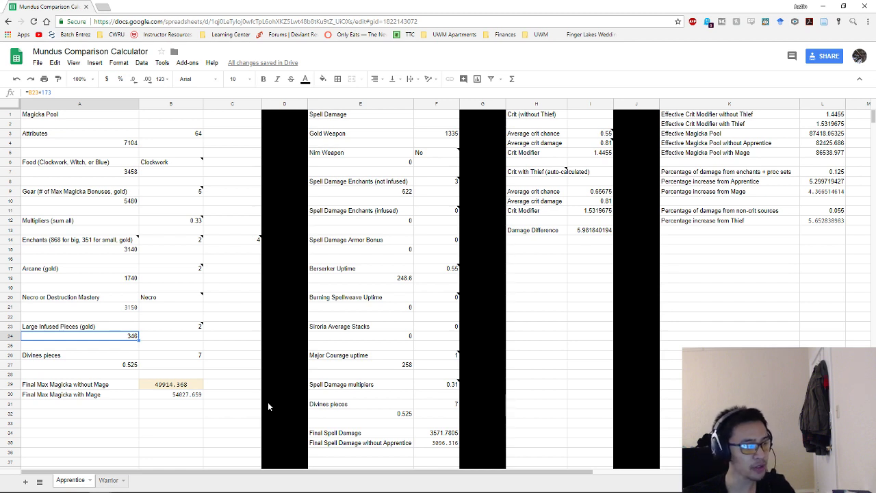
# Step: Set the Divines pieces value in the Magicka Pool section to 5
pyautogui.press('Down')
pyautogui.press('Down')
pyautogui.press('Right')
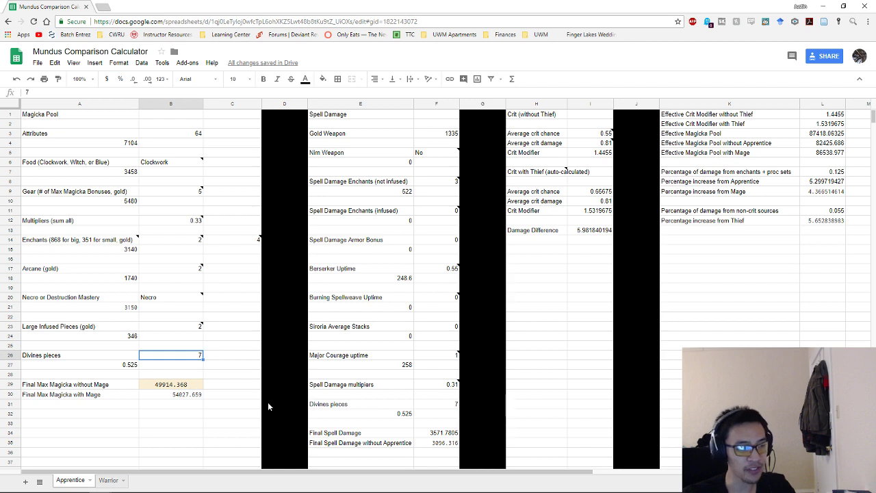
pyautogui.write('5')
pyautogui.press('Return')
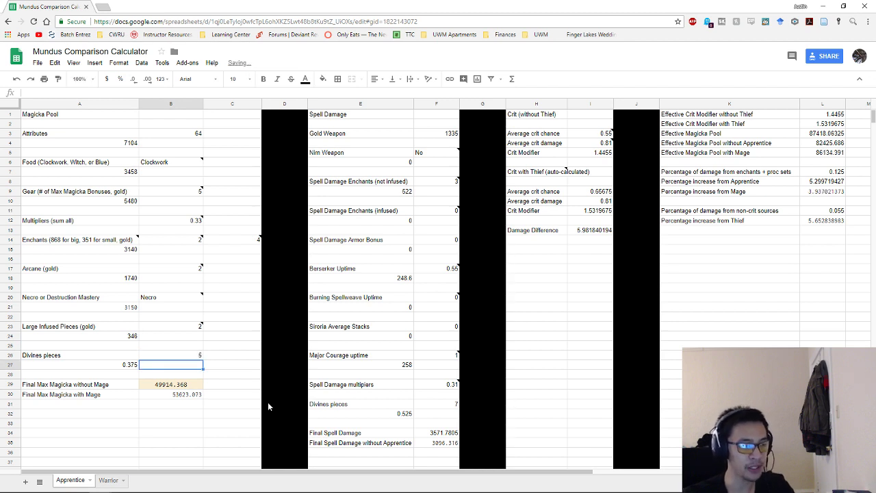
# Step: Set the Large Infused Pieces value back to 0
pyautogui.press('Up')
pyautogui.press('Up')
pyautogui.press('Up')
pyautogui.press('Up')
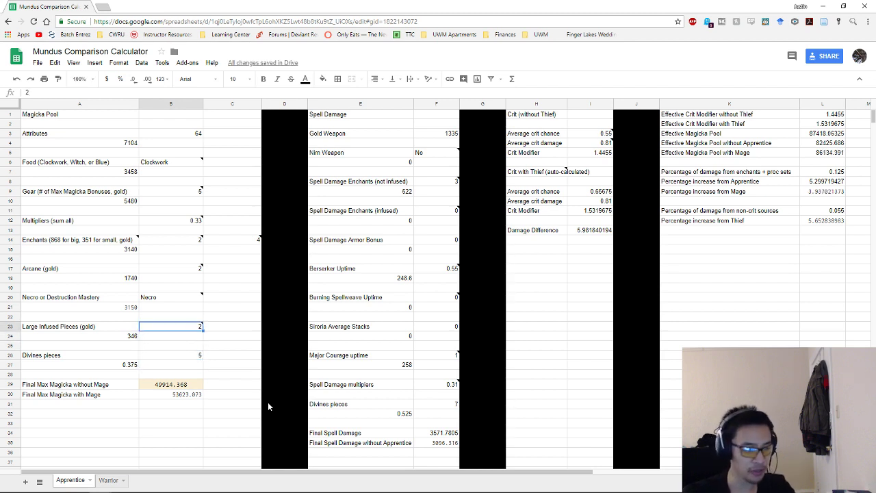
pyautogui.write('0')
pyautogui.press('Return')
# Step: Set the Divines pieces value in the Magicka Pool section back to 7
pyautogui.press('Down')
pyautogui.press('Down')
pyautogui.press('Down')
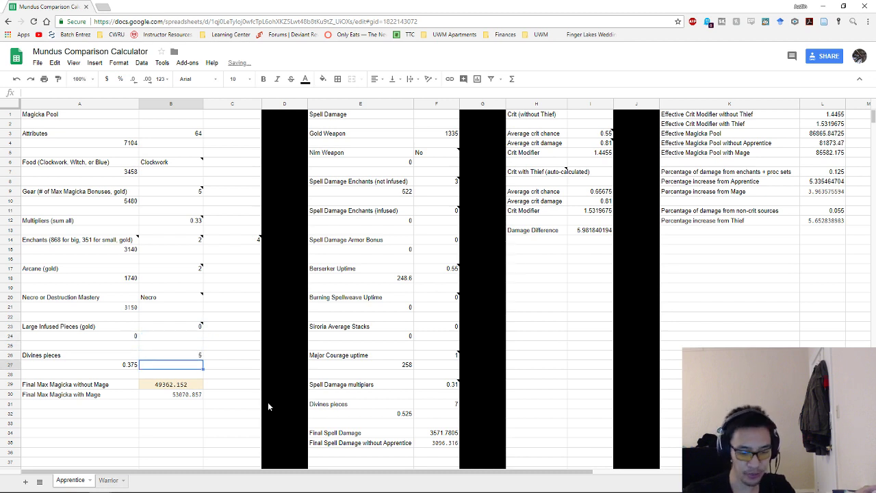
pyautogui.press('Up')
pyautogui.write('7')
pyautogui.press('Return')
# Step: Inspect the formulas for Final Max Magicka without Mage and with Mage
pyautogui.press('Down')
pyautogui.press('Down')
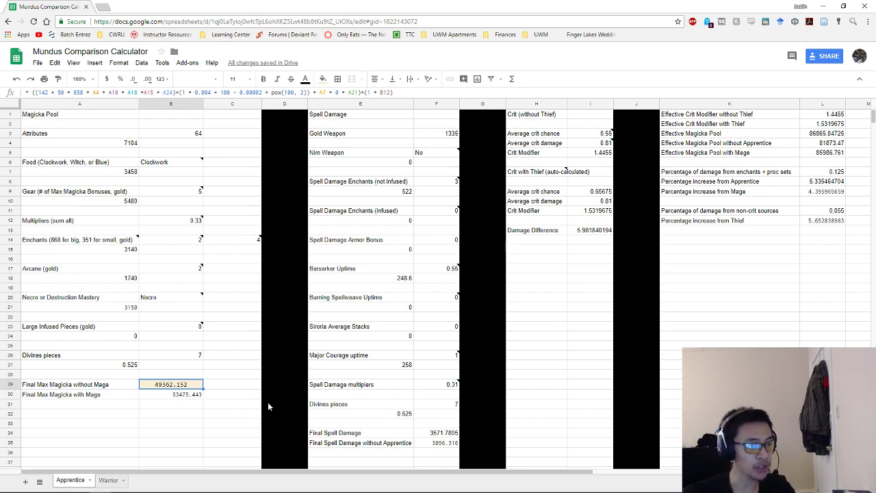
pyautogui.press('Down')
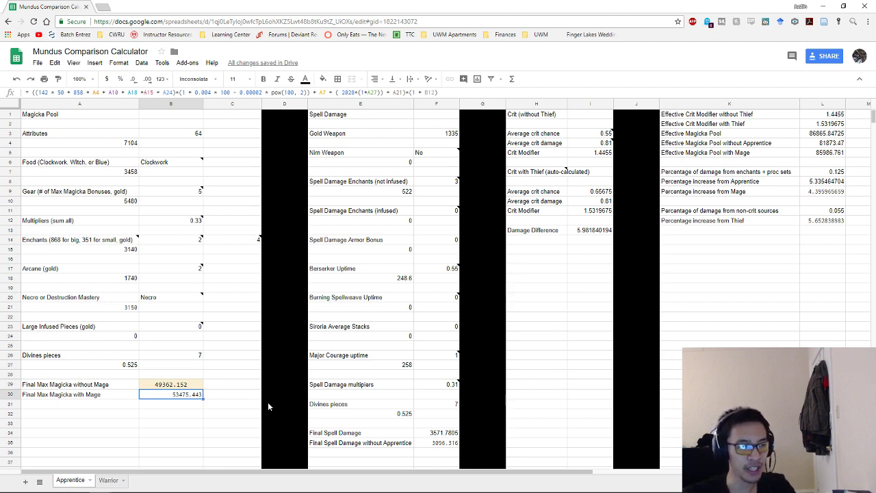
# Step: Go to the empty cell below the Gold Weapon label in the Spell Damage section
pyautogui.press('Right')
pyautogui.press('Right')
pyautogui.press('Up')
pyautogui.press('Up')
pyautogui.press('Up')
pyautogui.press('Up')
pyautogui.press('Up')
pyautogui.press('Up')
pyautogui.press('Up')
pyautogui.press('Up')
pyautogui.press('Up')
pyautogui.press('Up')
pyautogui.press('Up')
pyautogui.press('Up')
pyautogui.press('Up')
pyautogui.press('Up')
pyautogui.press('Up')
pyautogui.press('Up')
pyautogui.press('Up')
pyautogui.press('Up')
pyautogui.press('Up')
pyautogui.press('Up')
pyautogui.press('Up')
pyautogui.press('Up')
pyautogui.press('Up')
pyautogui.press('Up')
pyautogui.press('Up')
pyautogui.press('Up')
pyautogui.press('Up')
pyautogui.press('Up')
pyautogui.press('Up')
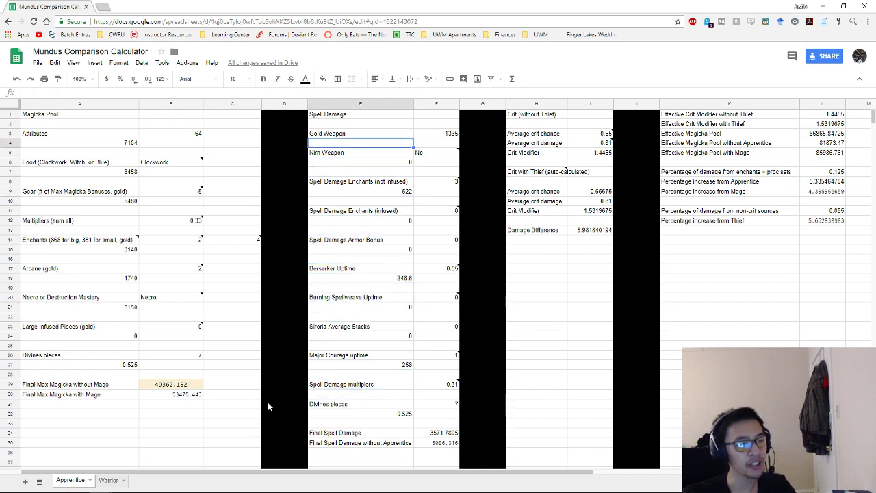
# Step: Examine the Gold Weapon value, the Nirn Weapon option and the Nirn Weapon formula in the Spell Damage section
pyautogui.press('Down')
pyautogui.press('Down')
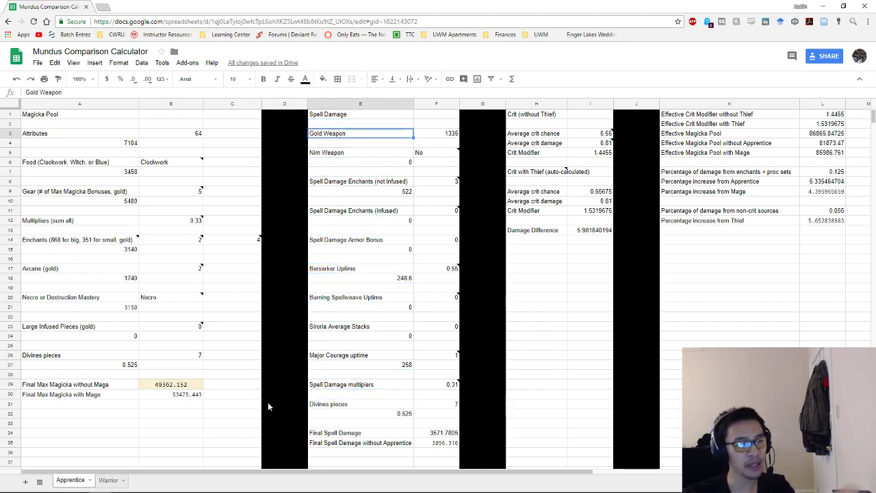
pyautogui.press('Right')
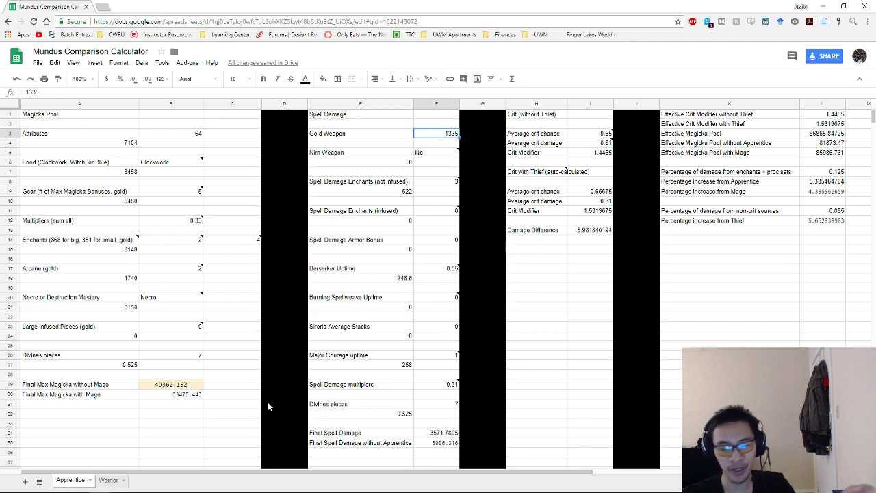
pyautogui.press('Down')
pyautogui.press('Down')
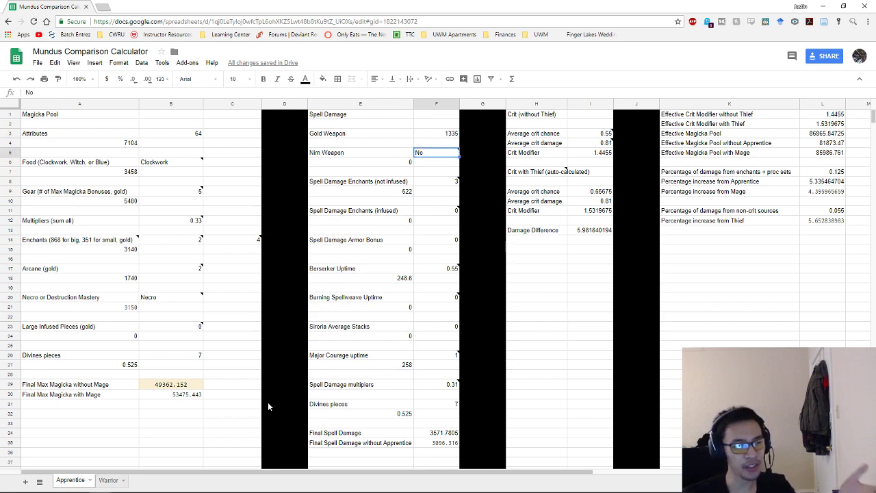
pyautogui.press('Down')
pyautogui.press('Left')
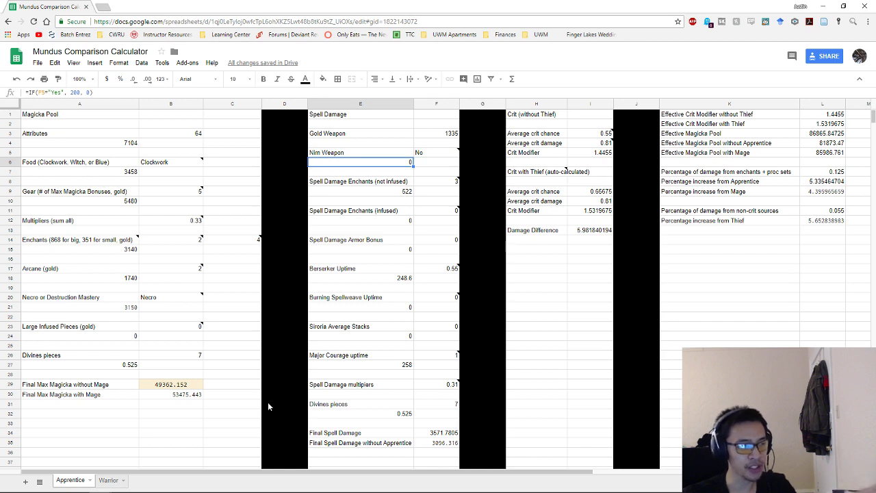
# Step: Inspect the number of non-infused Spell Damage Enchants and the formula beneath that label
pyautogui.press('Down')
pyautogui.press('Down')
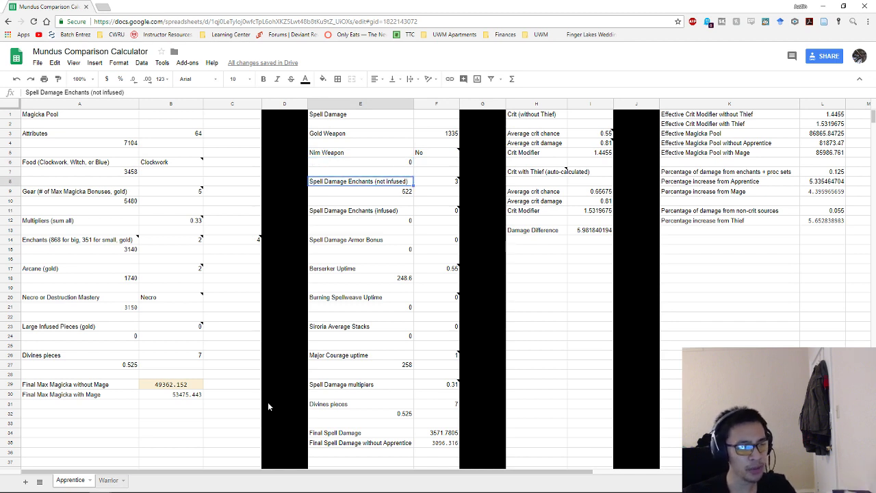
pyautogui.press('Right')
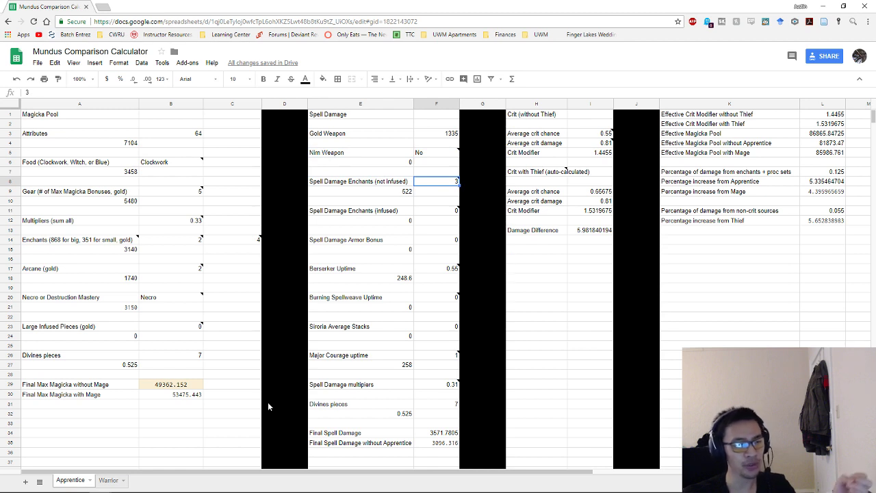
pyautogui.press('Down')
pyautogui.press('Left')
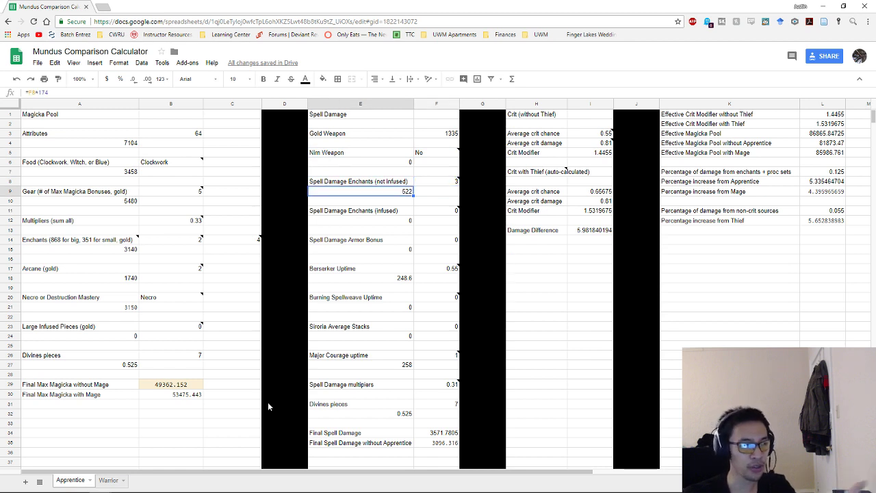
pyautogui.press('Up')
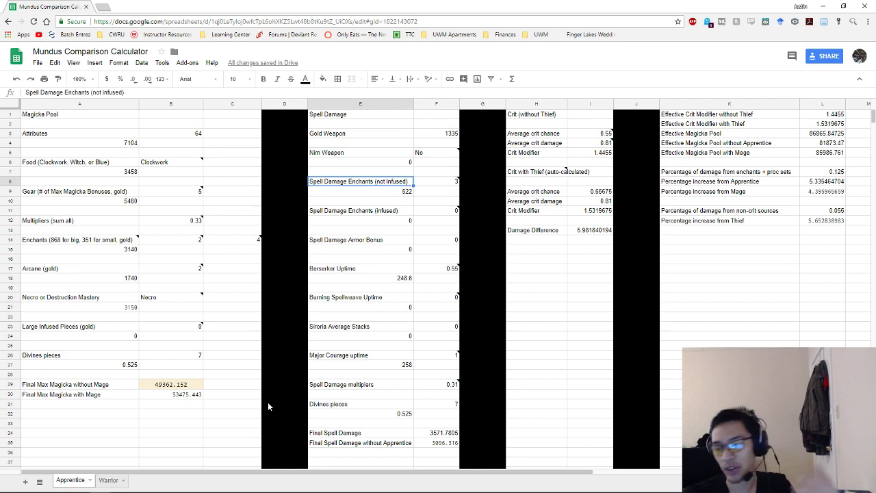
pyautogui.press('Down')
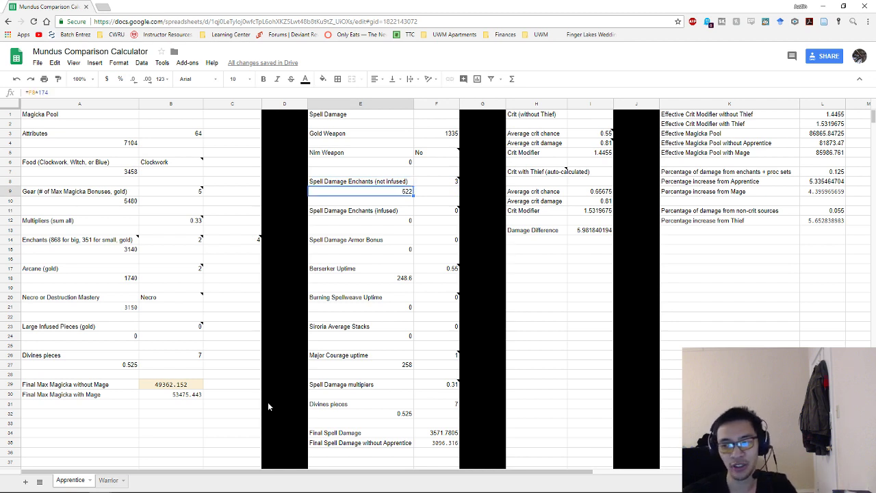
# Step: Inspect the number of infused Spell Damage Enchants and the formula that uses it
pyautogui.press('Down')
pyautogui.press('Down')
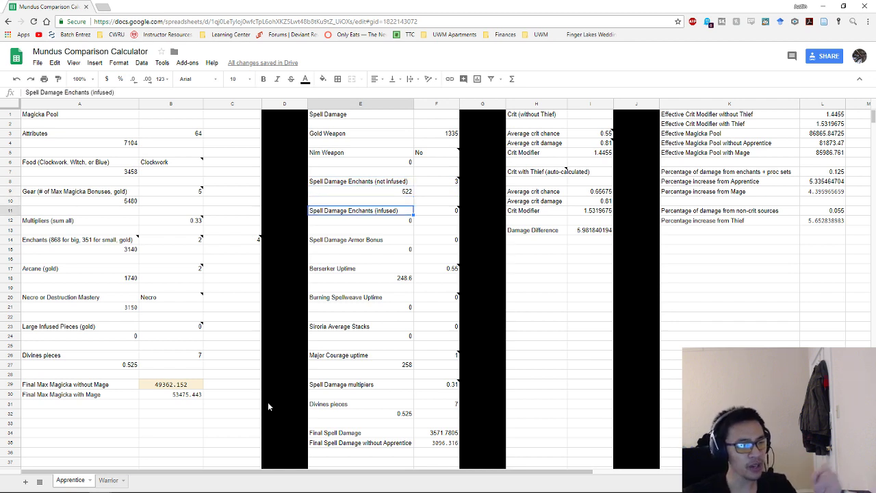
pyautogui.press('Right')
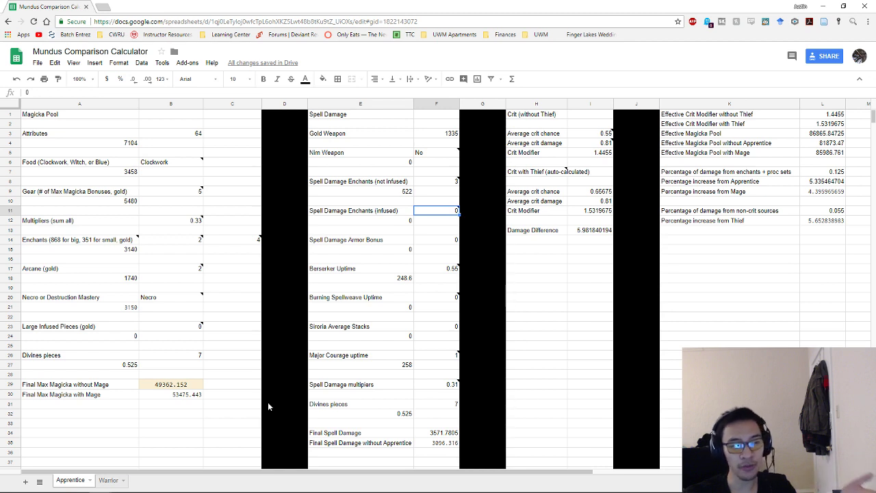
pyautogui.press('Down')
pyautogui.press('Left')
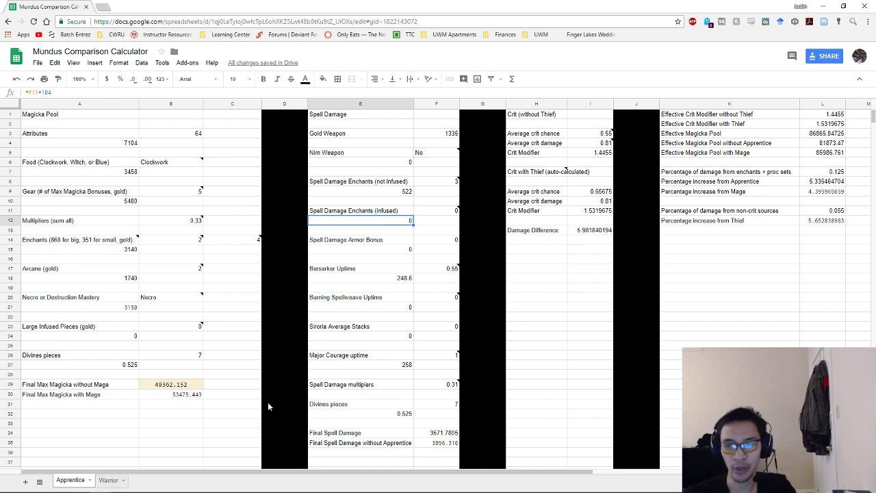
# Step: Check the Spell Damage Armor Bonus input and the formula calculated from it
pyautogui.press('Down')
pyautogui.press('Down')
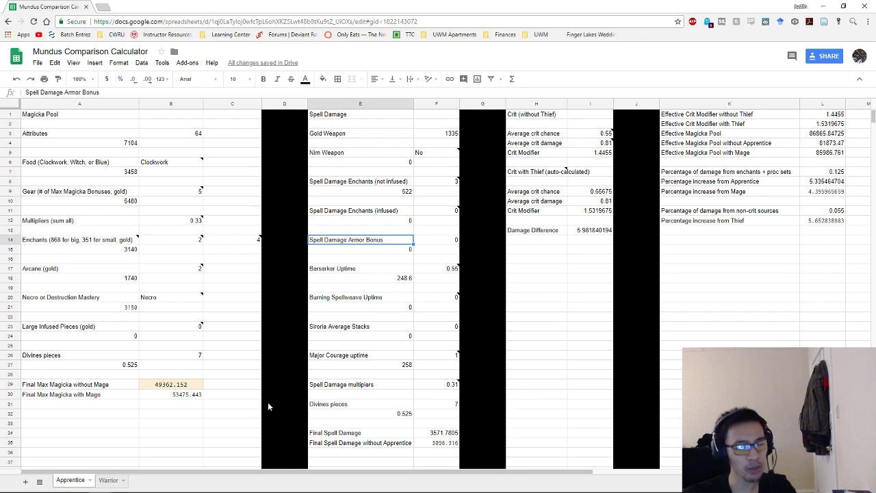
pyautogui.press('Right')
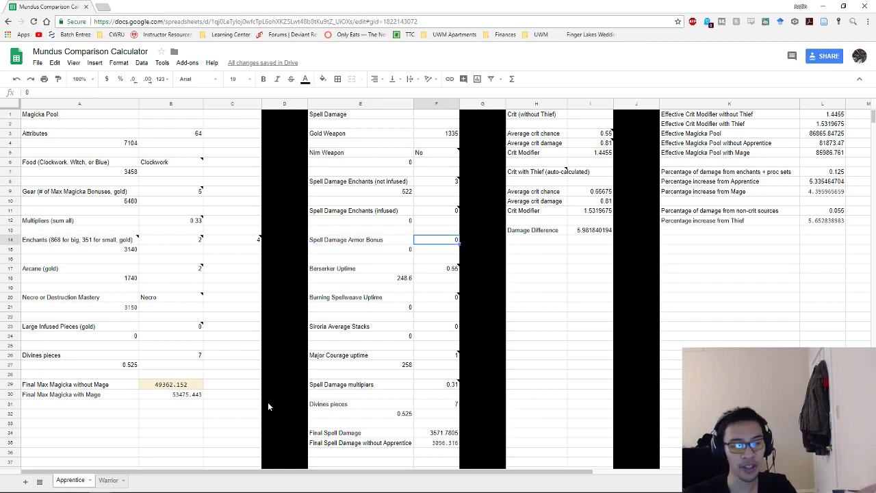
pyautogui.press('Down')
pyautogui.press('Left')
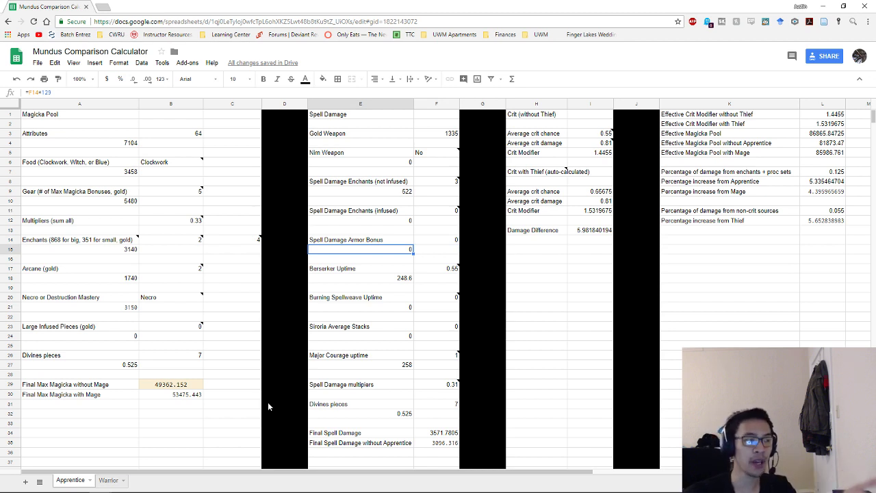
# Step: Check the Berserker Uptime input and the formula calculated from it
pyautogui.press('Down')
pyautogui.press('Down')
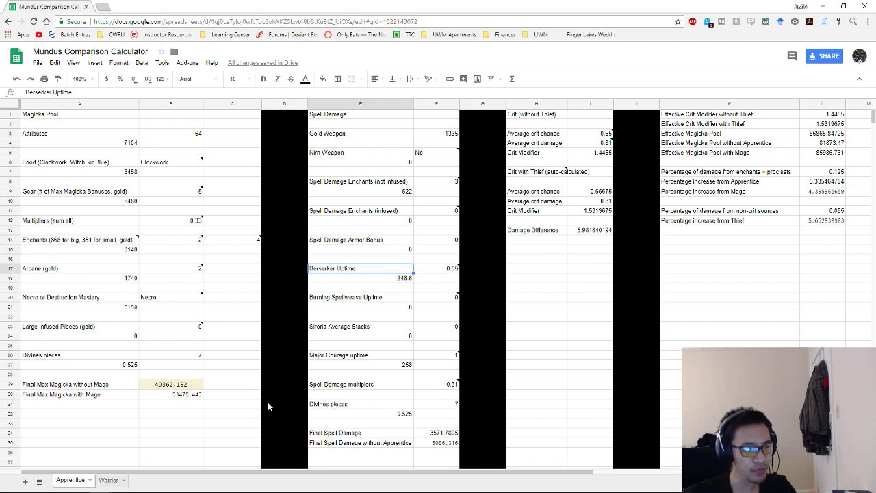
pyautogui.press('Right')
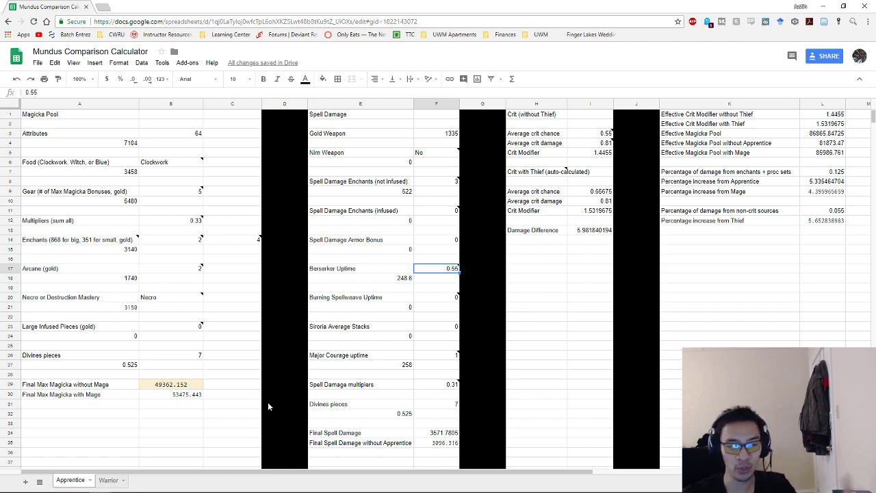
pyautogui.press('Left')
pyautogui.press('Down')
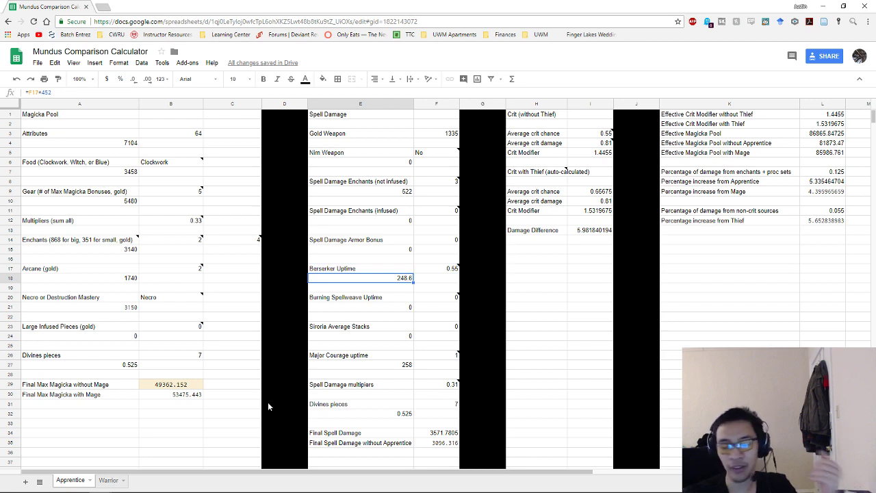
# Step: Check the Burning Spellweave Uptime input and the formula calculated from it
pyautogui.press('Down')
pyautogui.press('Down')
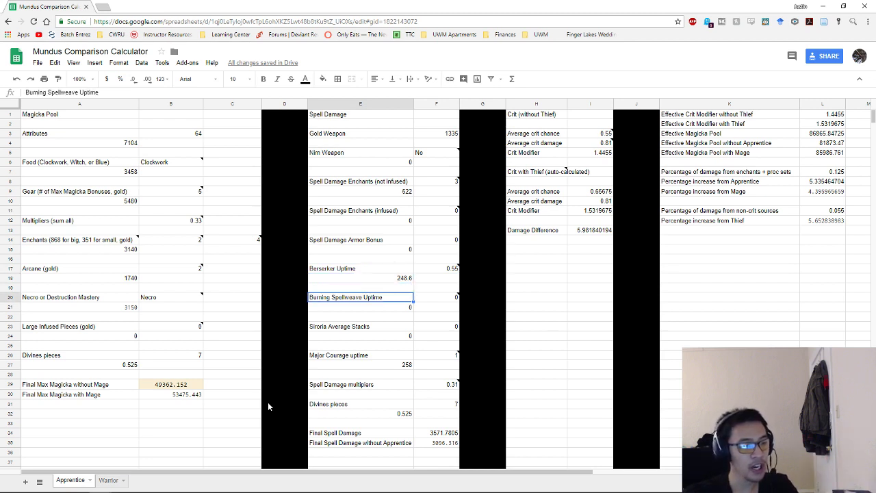
pyautogui.press('Right')
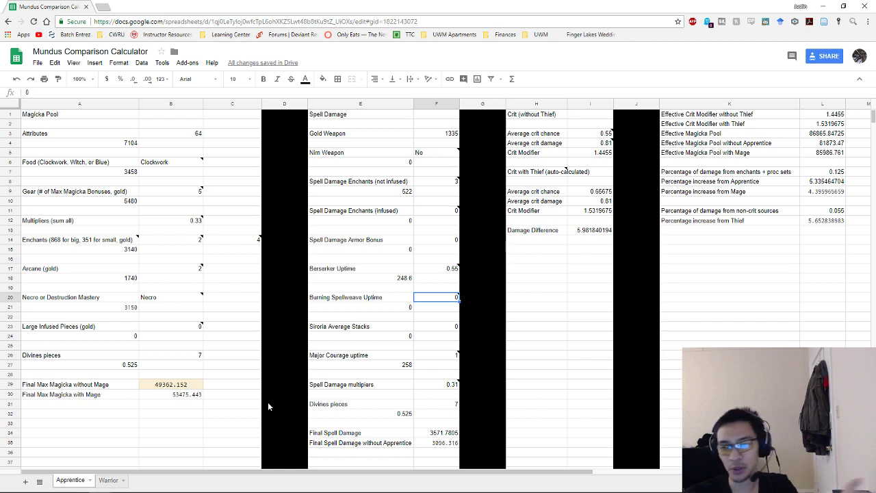
pyautogui.press('Left')
pyautogui.press('Down')
# Step: Try a Siroria Average Stacks value of 10 to check its formula, and undo the entry
pyautogui.press('Down')
pyautogui.press('Down')
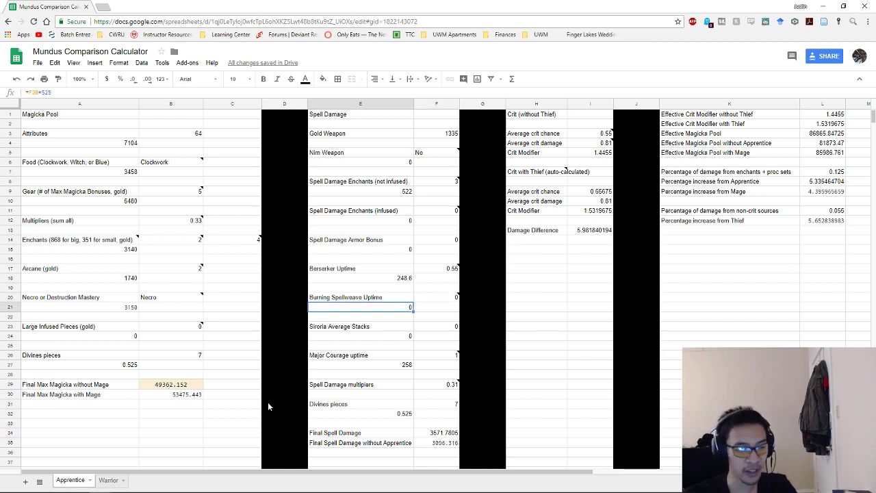
pyautogui.press('Right')
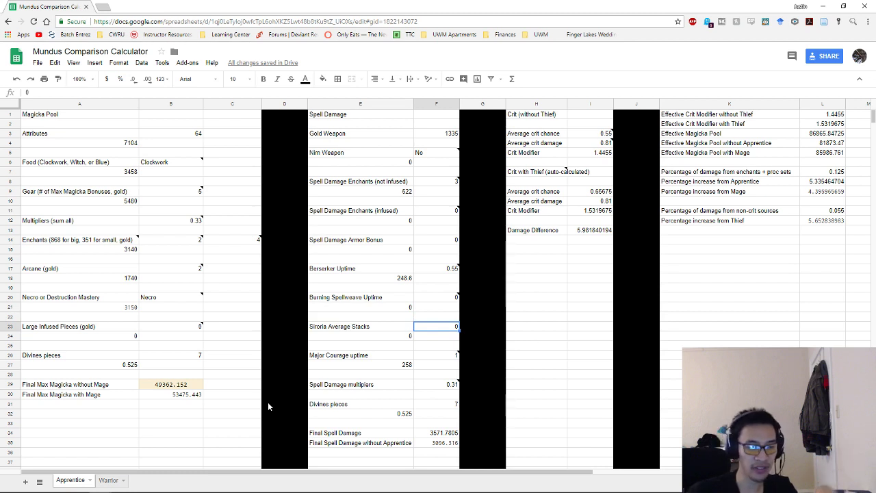
pyautogui.write('10')
pyautogui.press('Return')
pyautogui.press('Left')
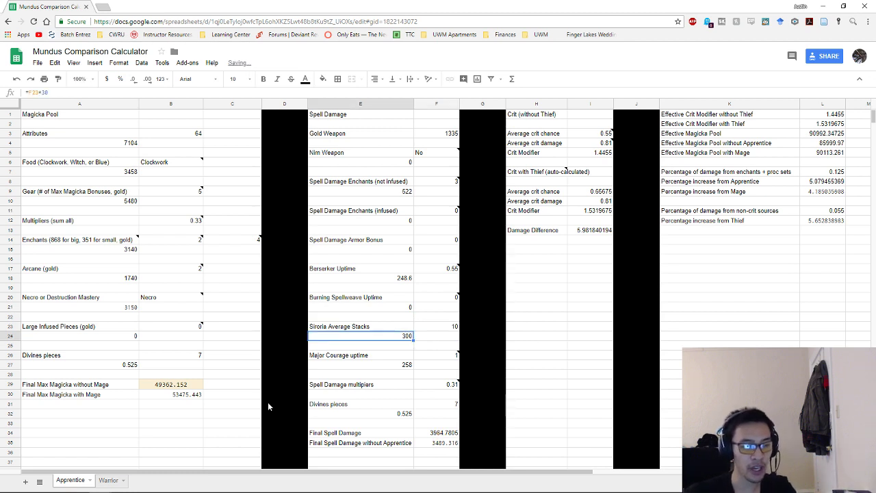
pyautogui.hotkey('ctrl', 'z')
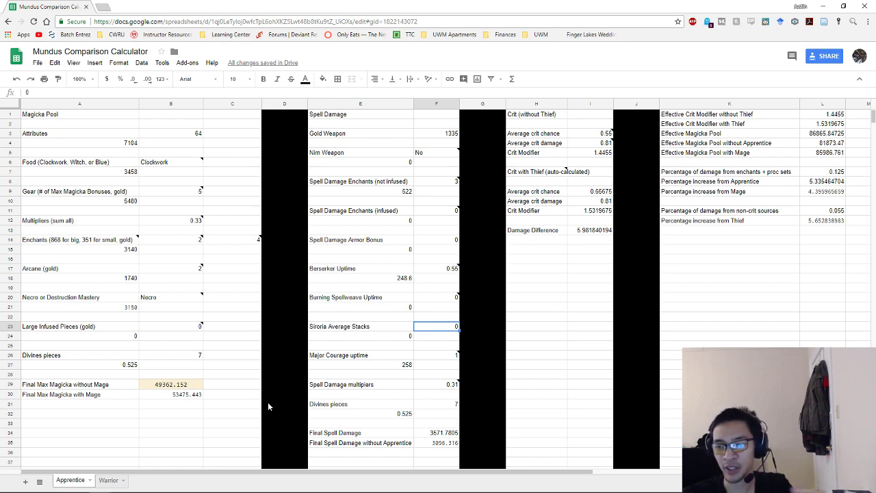
# Step: Review the Major Courage uptime value and read the full note attached to the Spell Damage multipliers value
pyautogui.press('Down')
pyautogui.press('Down')
pyautogui.press('Down')
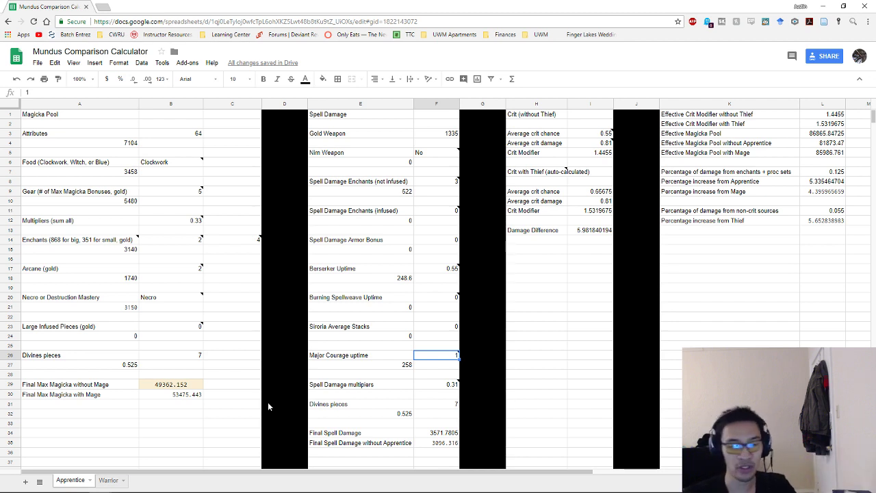
pyautogui.press('Down')
pyautogui.press('Down')
pyautogui.press('Down')
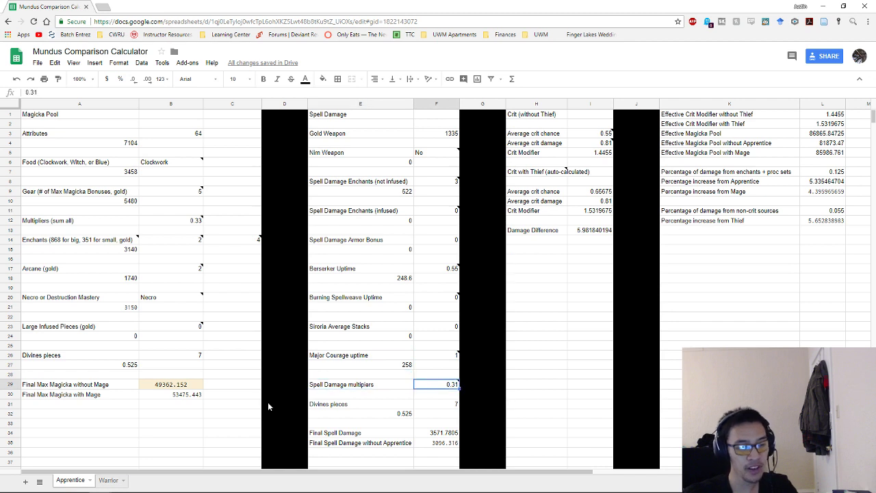
pyautogui.moveTo(448, 385)
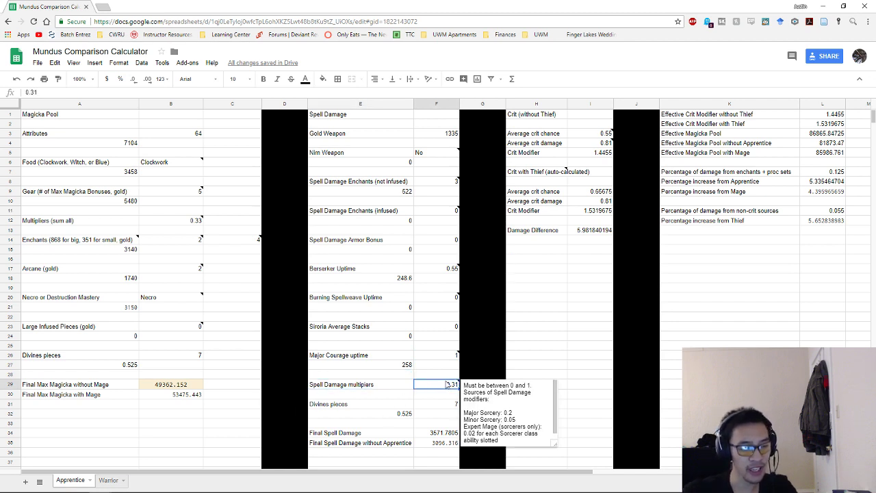
pyautogui.scroll(-1, 507, 404)
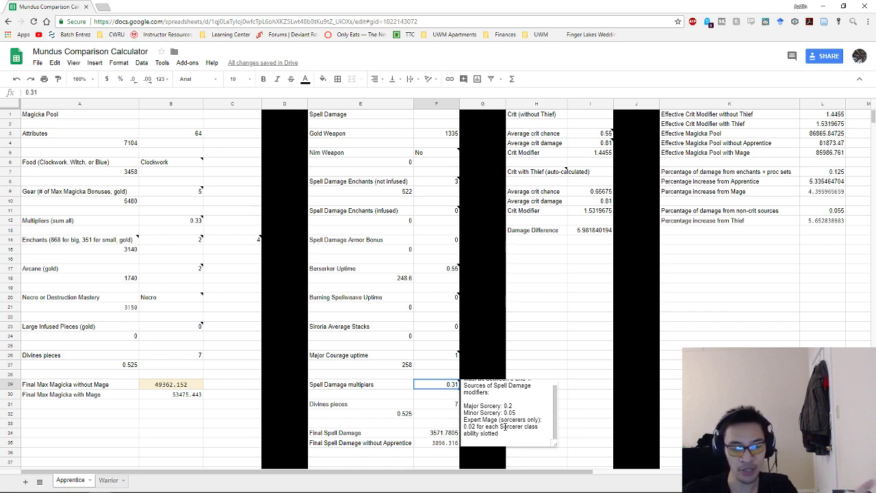
# Step: Check the Spell Damage Divines pieces value and compare the formulas for Final Spell Damage with and without Apprentice
pyautogui.click(422, 401)
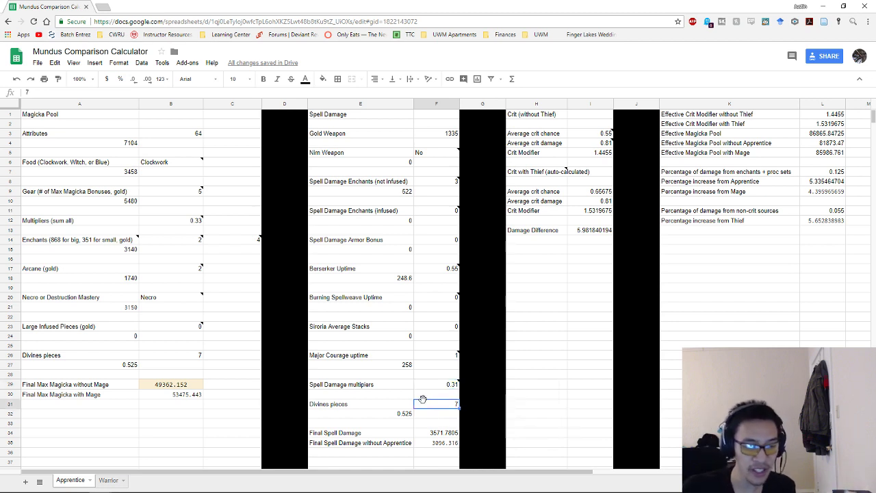
pyautogui.click(441, 434)
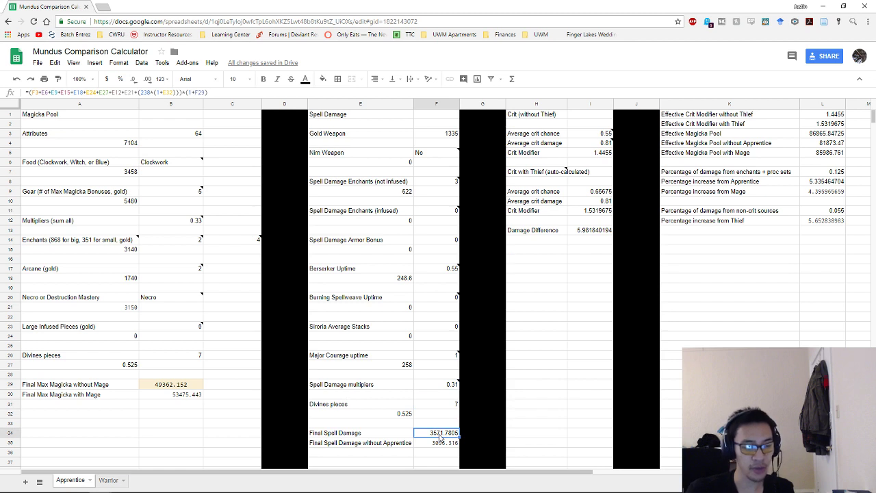
pyautogui.click(440, 439)
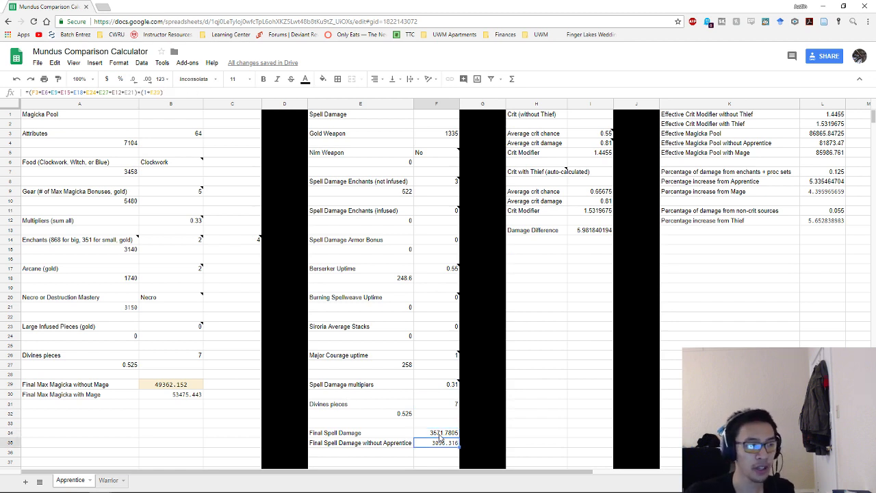
pyautogui.click(440, 435)
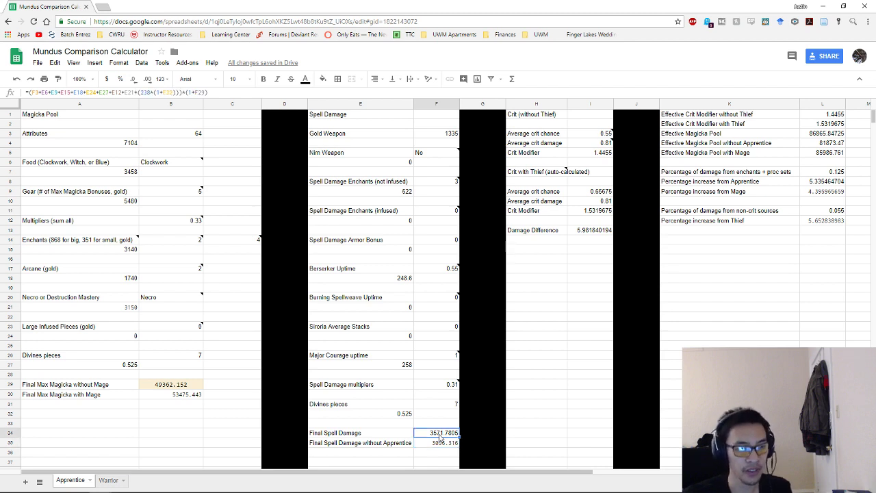
pyautogui.click(440, 442)
pyautogui.click(440, 434)
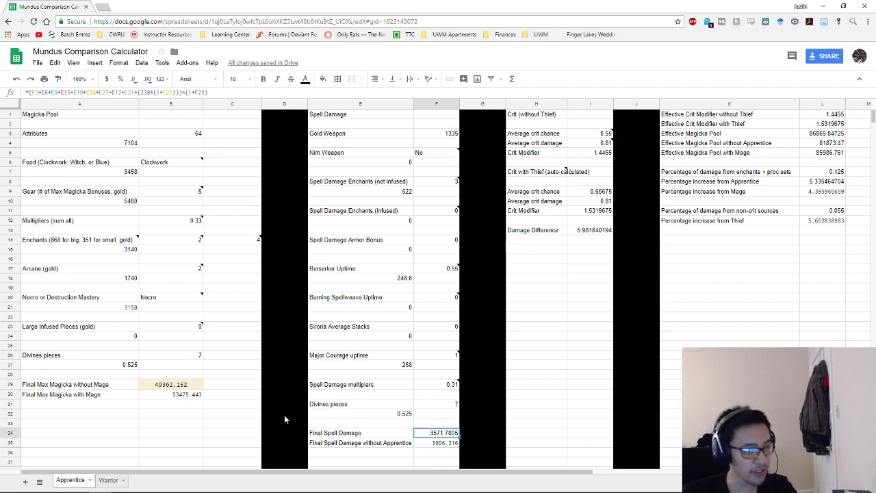
pyautogui.click(442, 445)
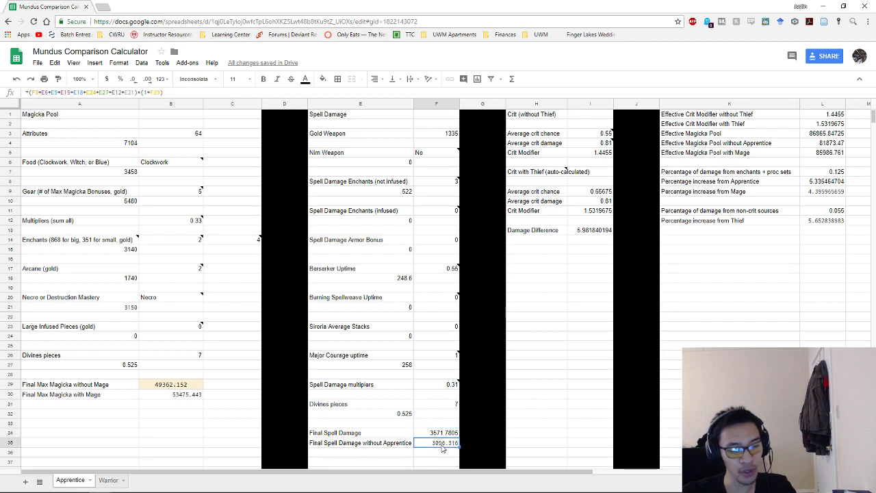
# Step: Try a Spell Damage Divines pieces value of 5 to check its effect on Final Spell Damage, and restore it to 7
pyautogui.click(161, 194)
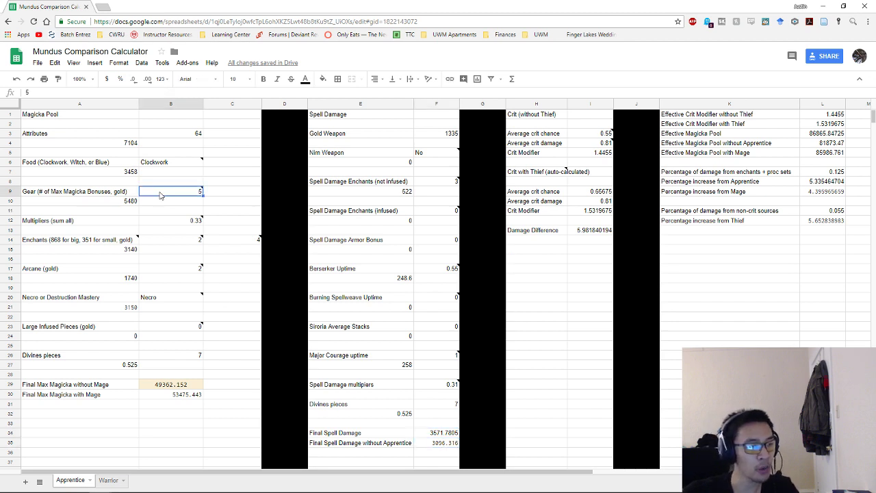
pyautogui.click(444, 406)
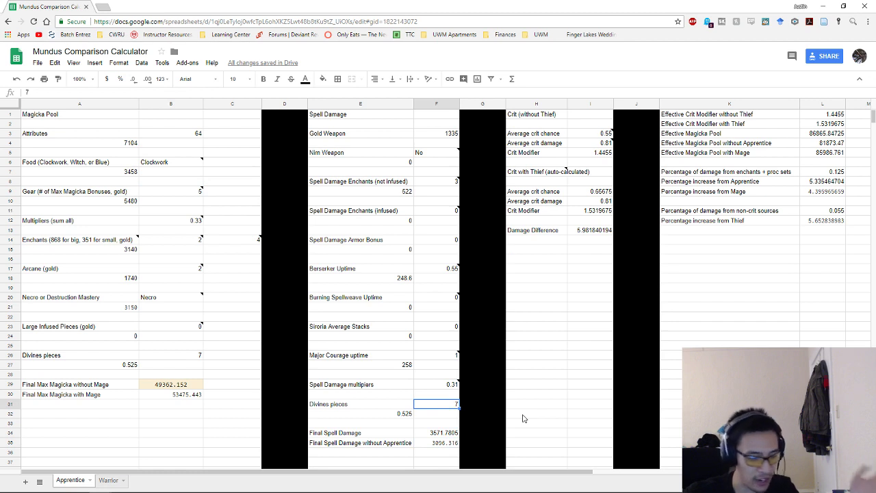
pyautogui.write('5')
pyautogui.press('Return')
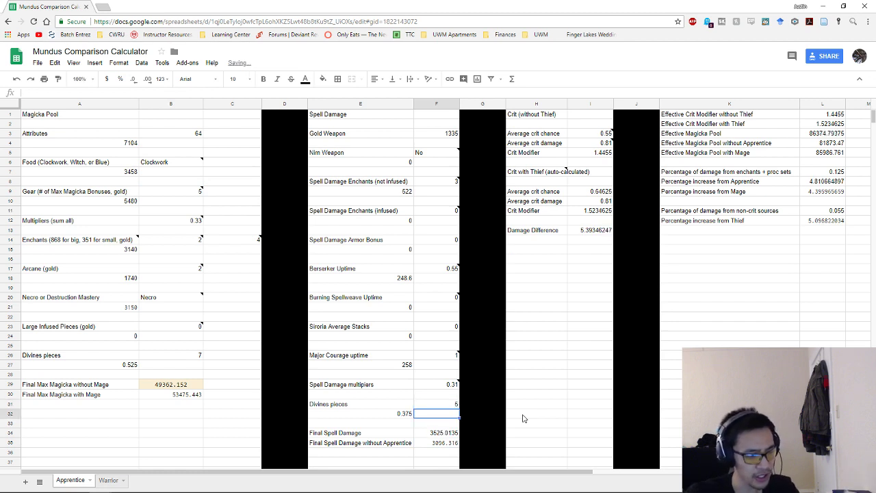
pyautogui.press('Down')
pyautogui.press('Down')
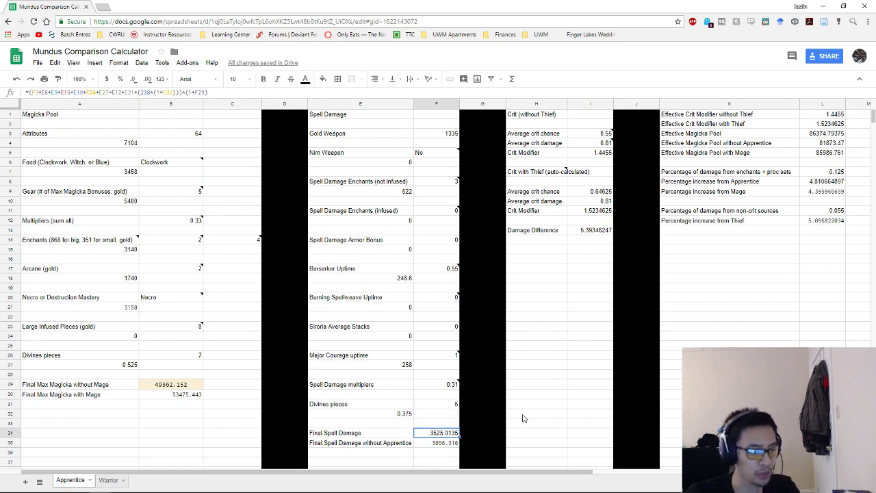
pyautogui.press('Up')
pyautogui.press('Up')
pyautogui.press('Up')
pyautogui.write('7')
pyautogui.press('Return')
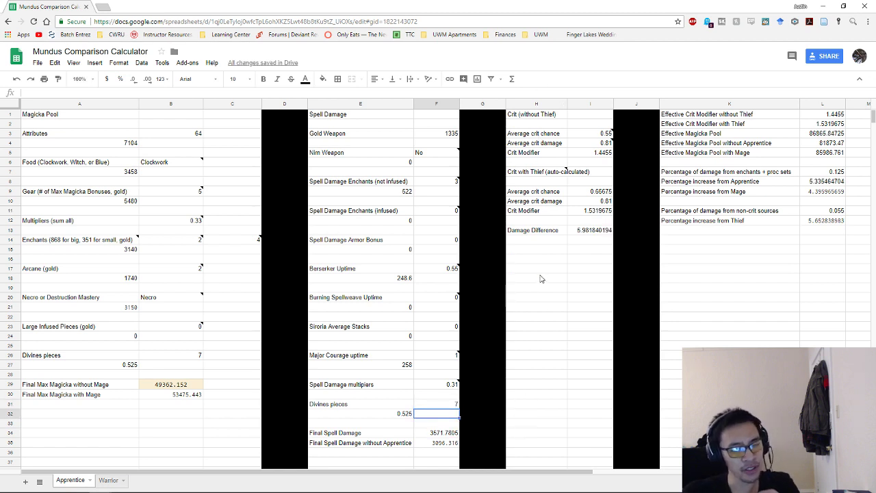
# Step: Read the full notes attached to the average crit chance and average crit damage values in the Crit (without Thief) section
pyautogui.click(553, 135)
pyautogui.click(584, 138)
pyautogui.moveTo(583, 137)
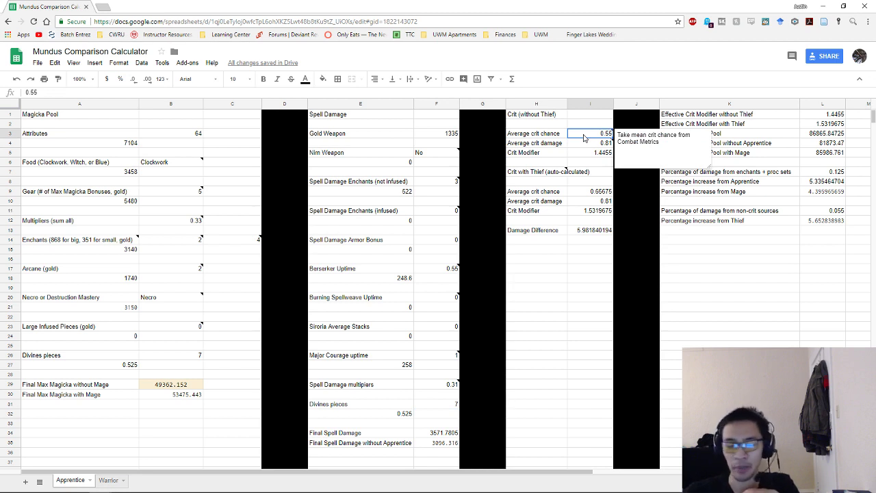
pyautogui.click(597, 145)
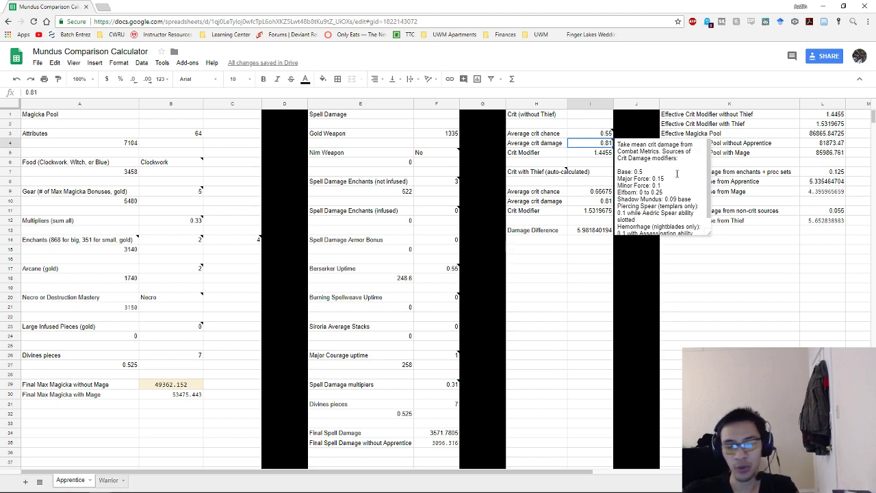
pyautogui.scroll(-1, 677, 174)
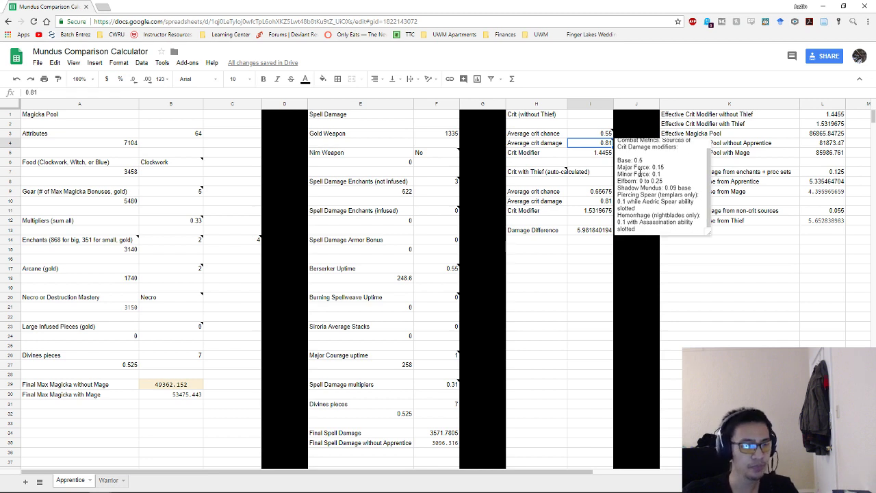
# Step: Check the Crit Modifier formula without Thief against the average crit chance and crit damage values it uses
pyautogui.click(594, 154)
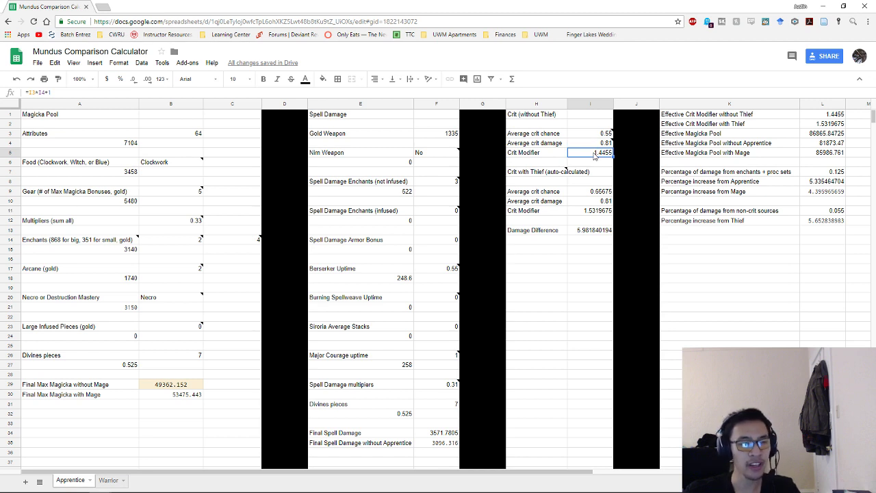
pyautogui.click(597, 134)
pyautogui.click(599, 145)
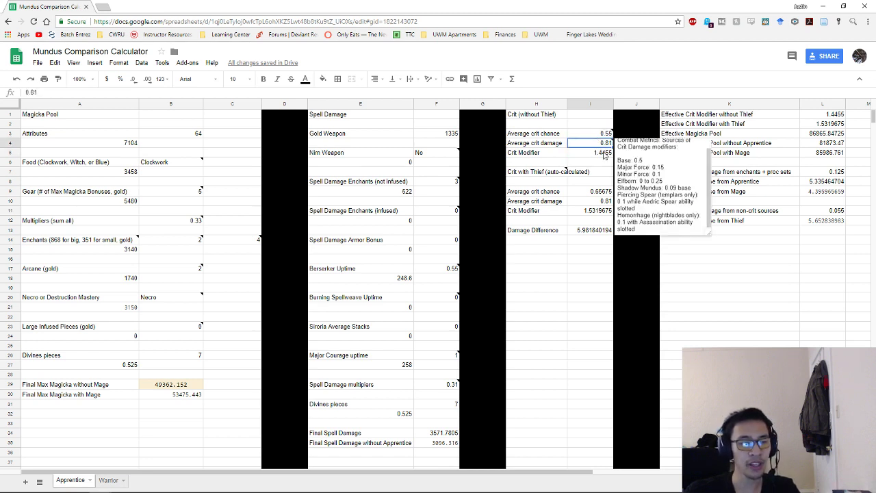
pyautogui.click(604, 155)
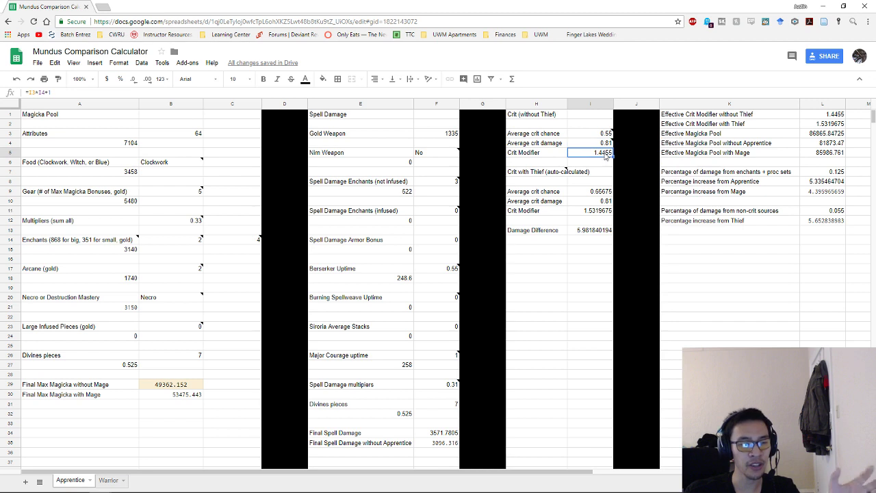
# Step: Examine the average crit chance formula with Thief and trace its reference to the Spell Damage Divines pieces input and bonus
pyautogui.click(548, 175)
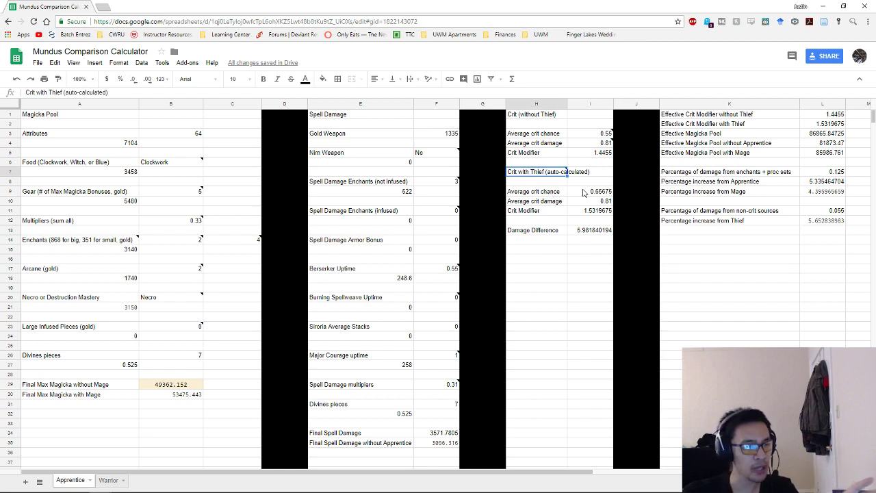
pyautogui.click(583, 193)
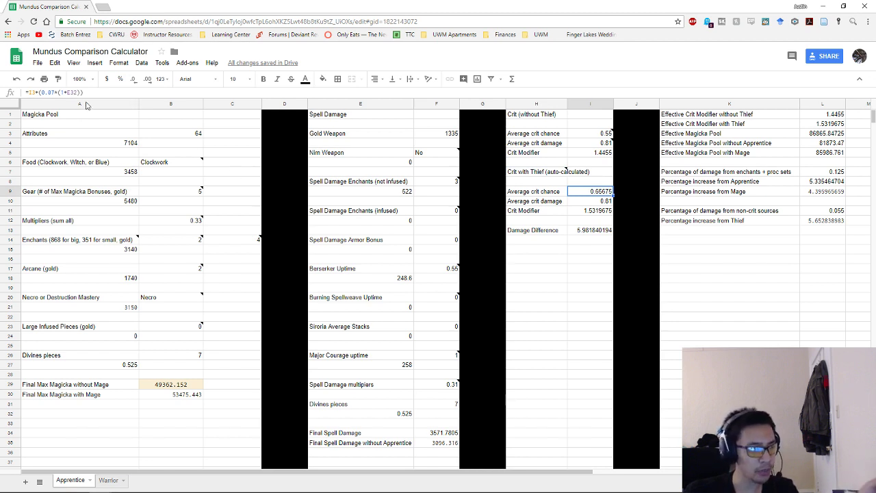
pyautogui.click(431, 406)
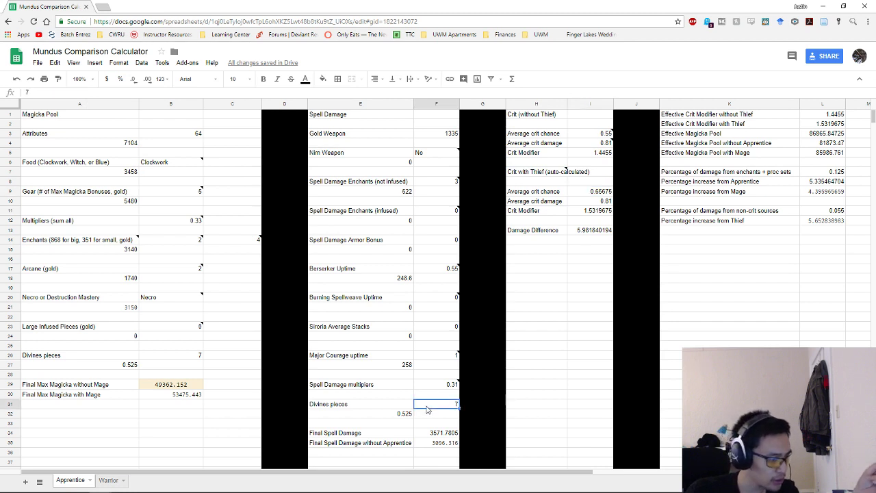
pyautogui.click(393, 414)
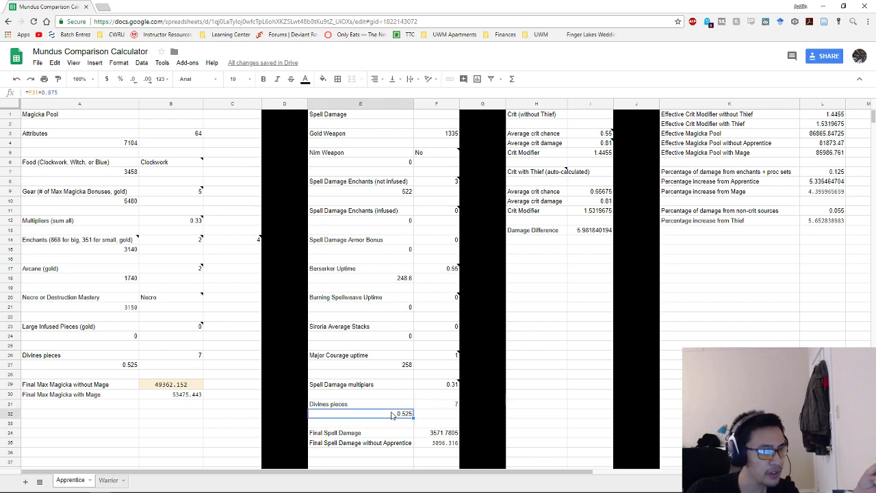
pyautogui.click(441, 407)
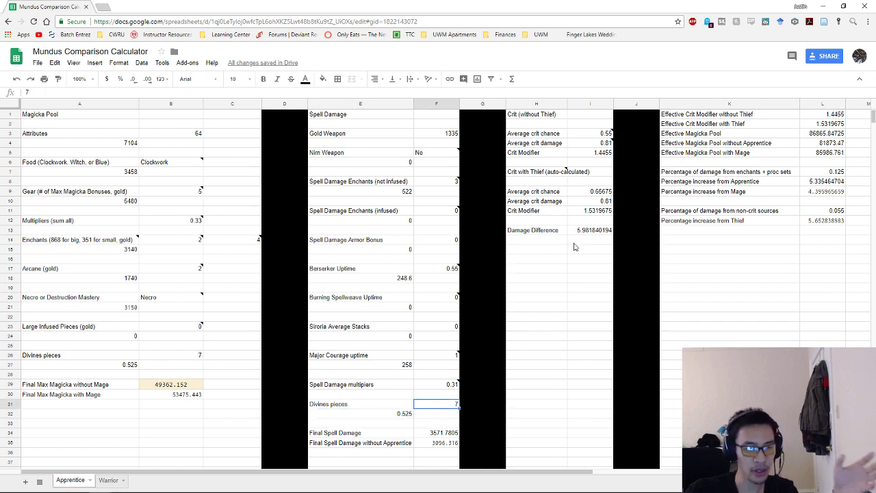
pyautogui.click(581, 193)
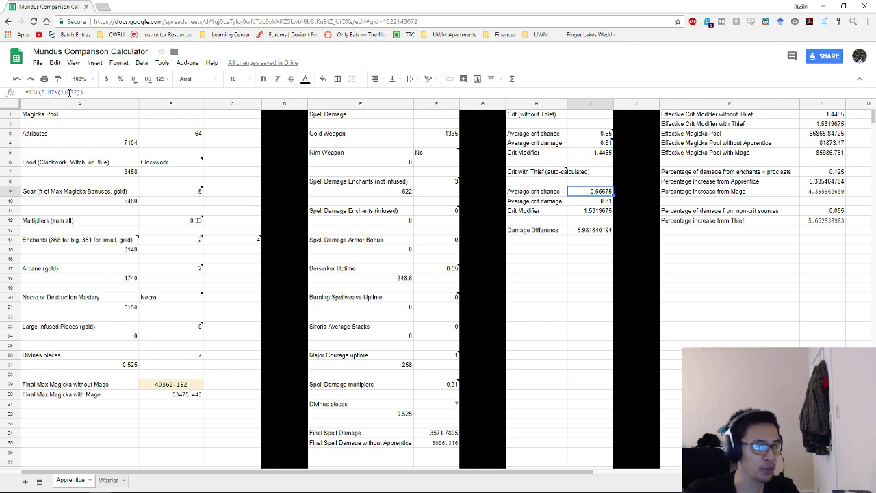
# Step: Check the formulas for average crit damage and Crit Modifier with Thief, and for the Damage Difference
pyautogui.click(596, 201)
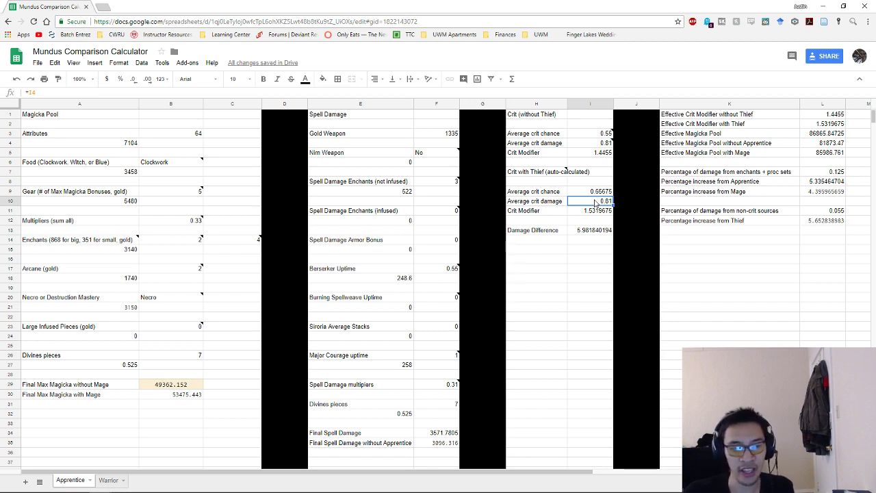
pyautogui.click(603, 212)
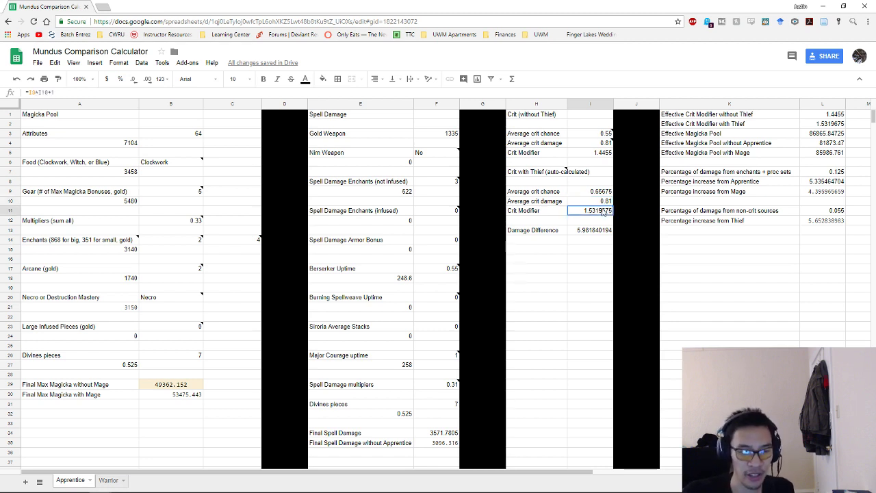
pyautogui.click(558, 233)
pyautogui.click(580, 233)
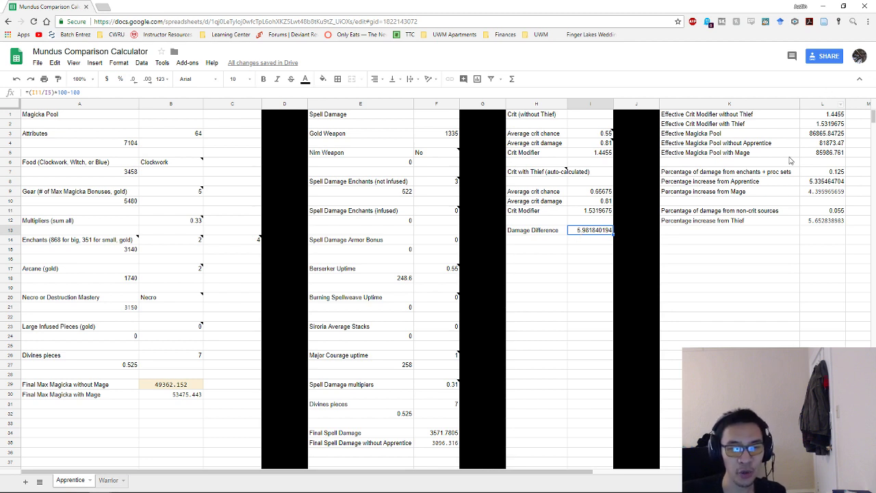
# Step: Review the formulas for Effective Crit Modifier with Thief and for Effective Magicka Pool, including the versions without Apprentice and with Mage
pyautogui.click(831, 123)
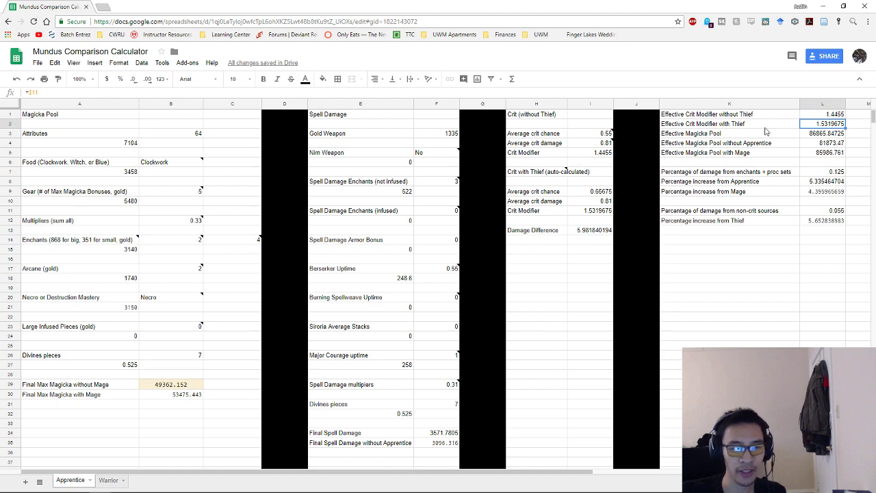
pyautogui.click(816, 135)
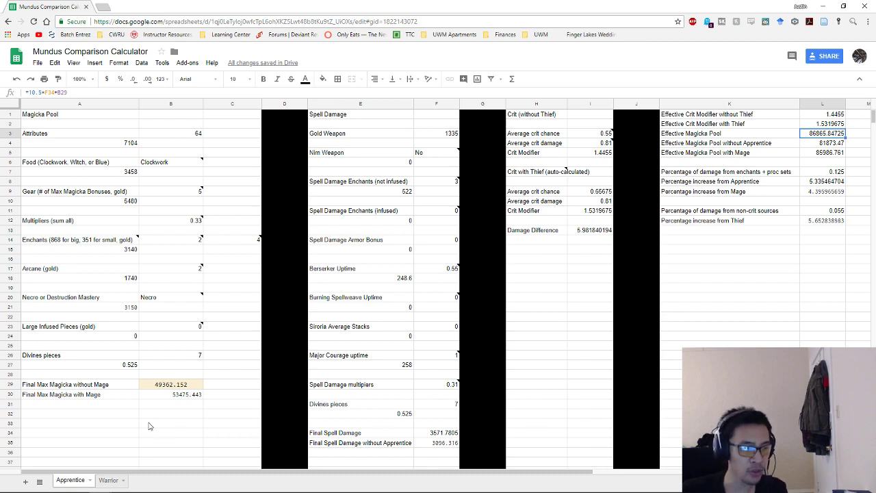
pyautogui.click(719, 134)
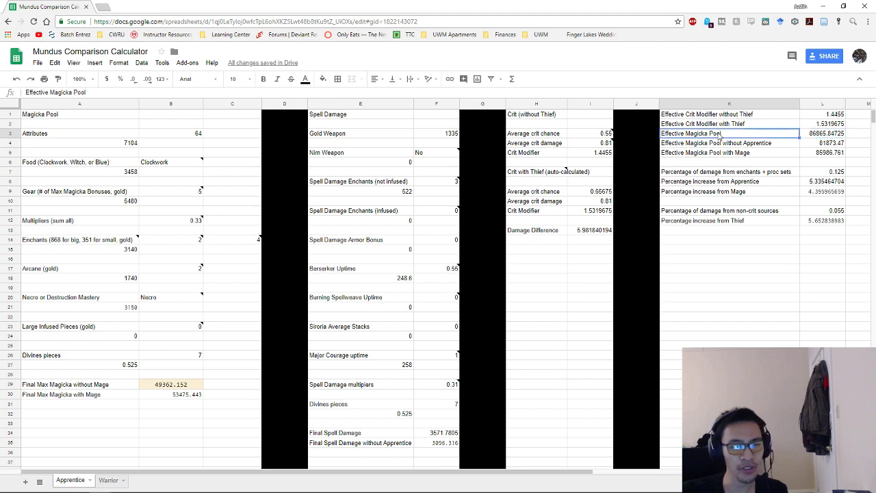
pyautogui.click(824, 145)
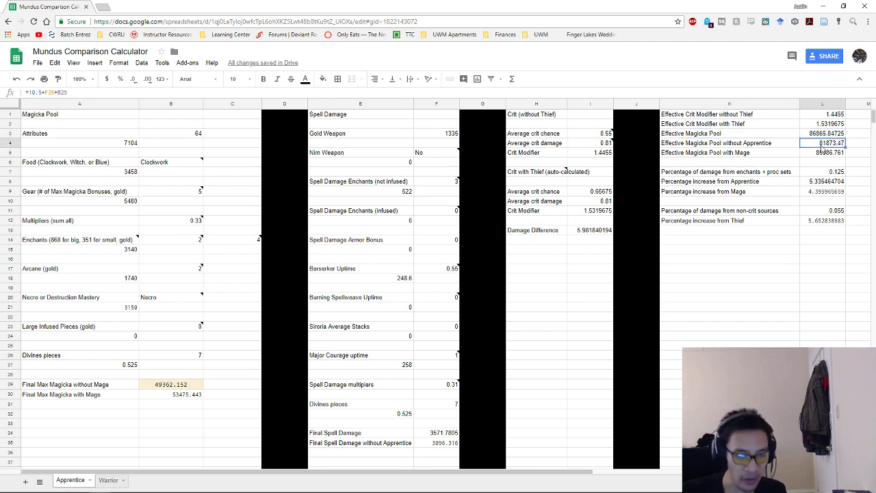
pyautogui.click(818, 152)
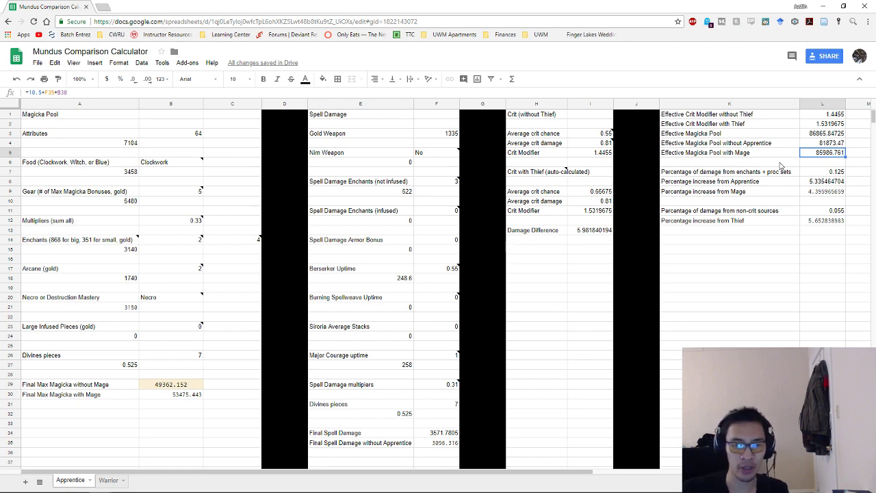
# Step: Check the enchants and proc sets damage percentage, and examine the parts of the Percentage increase from Apprentice formula without changing it
pyautogui.click(811, 173)
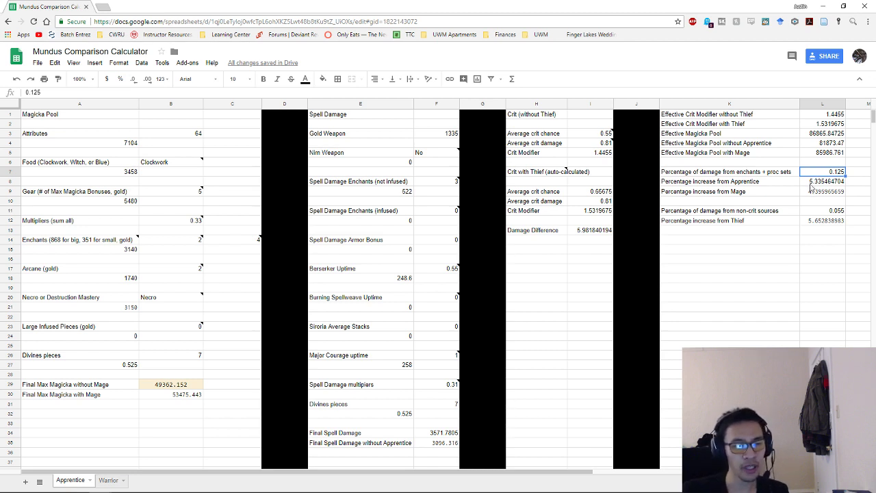
pyautogui.click(812, 186)
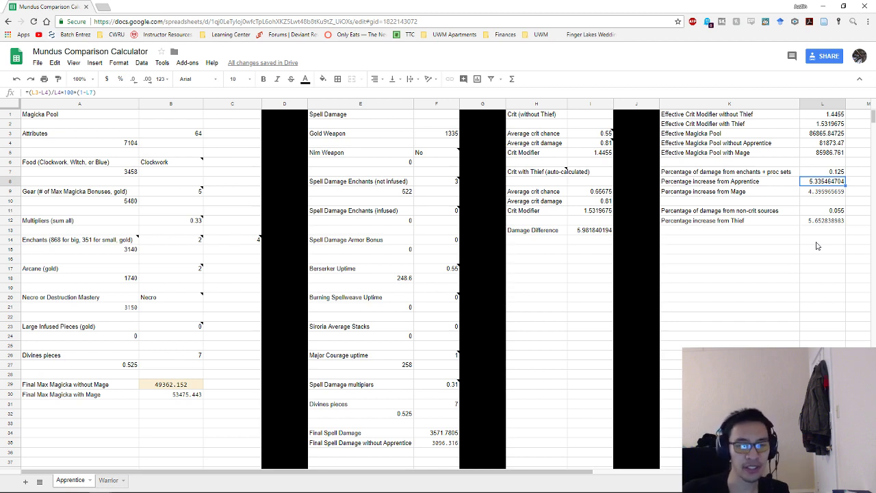
pyautogui.press('Return')
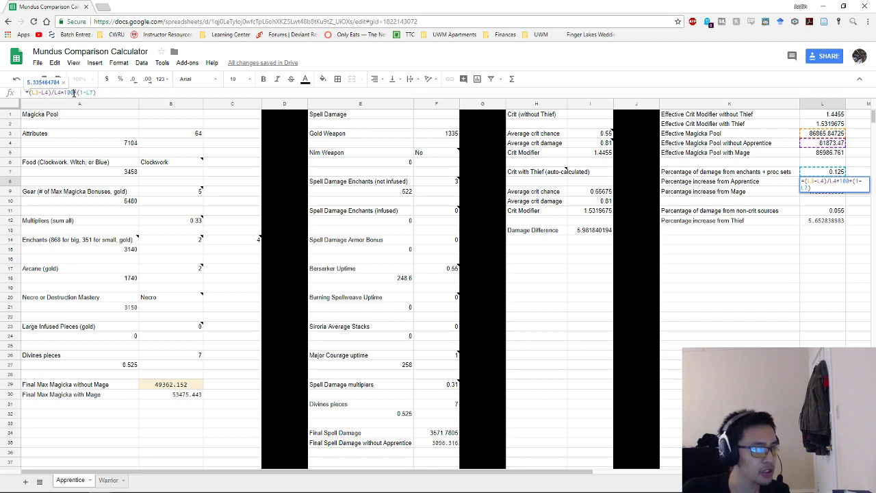
pyautogui.moveTo(76, 92); pyautogui.dragTo(30, 93)
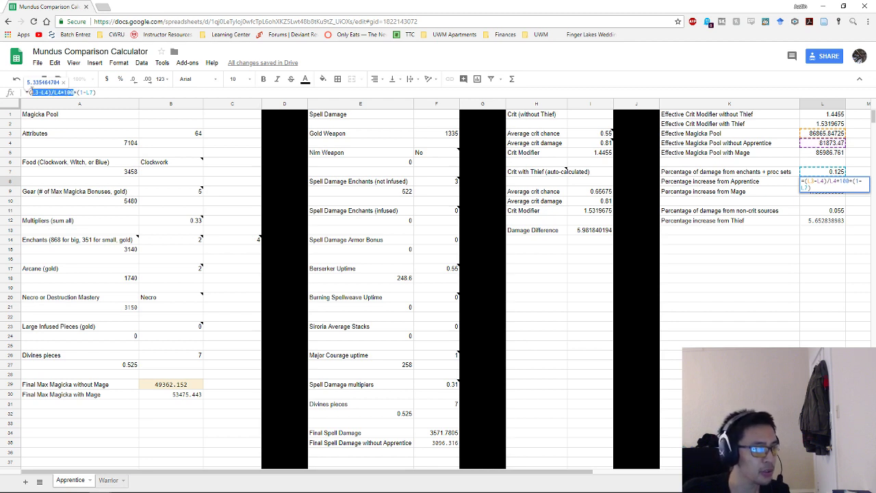
pyautogui.click(100, 93)
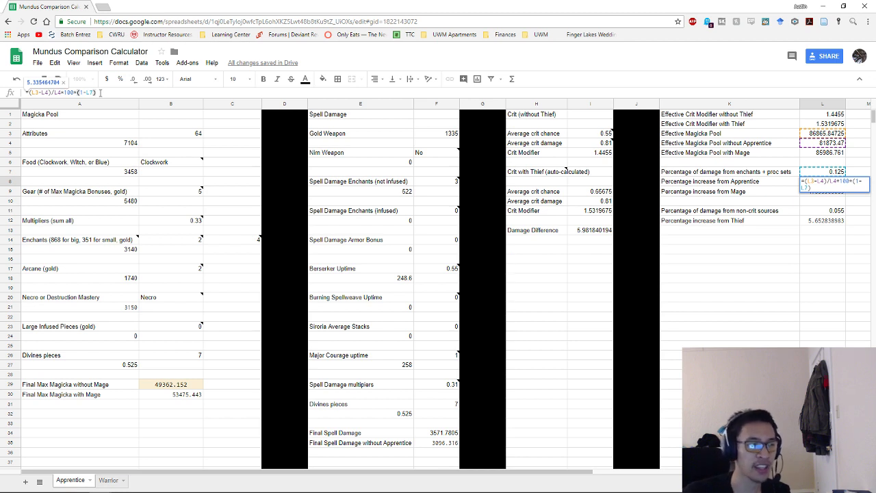
pyautogui.press('Return')
pyautogui.press('Up')
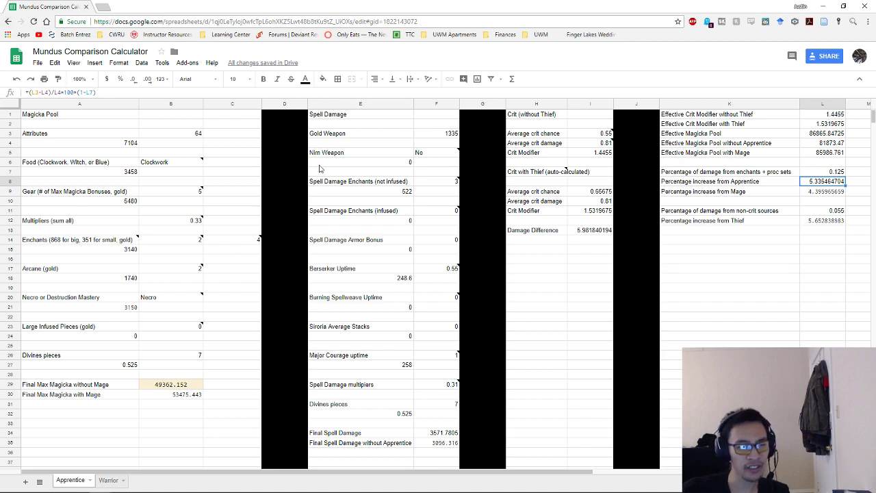
# Step: Review the average crit chance and crit damage inputs again, along with the notes on the Spell Damage and Magicka Pool multipliers
pyautogui.click(595, 134)
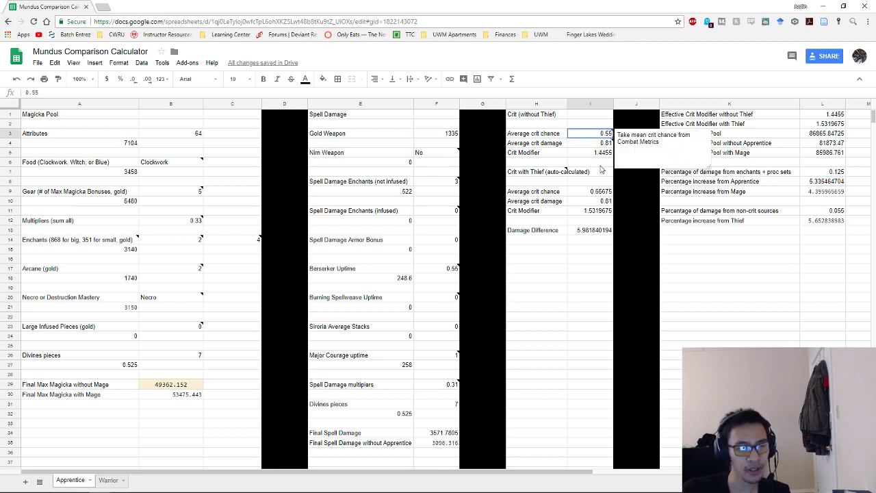
pyautogui.click(605, 143)
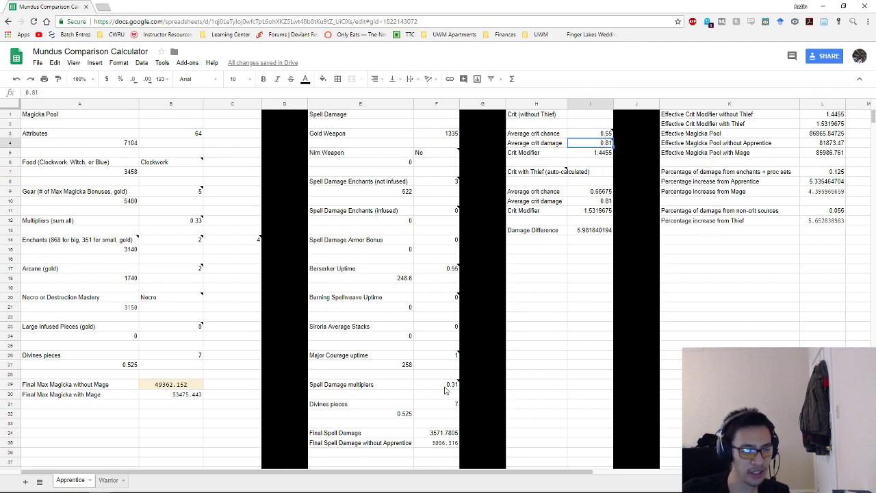
pyautogui.moveTo(446, 388)
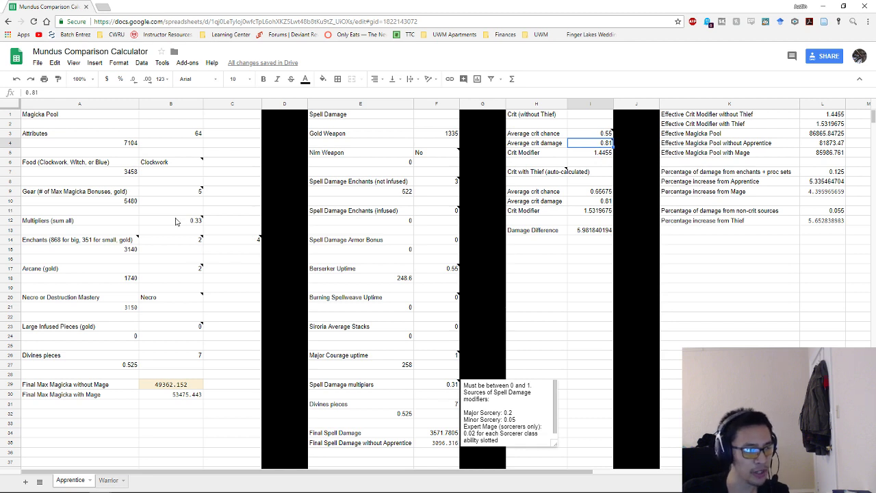
pyautogui.moveTo(175, 220)
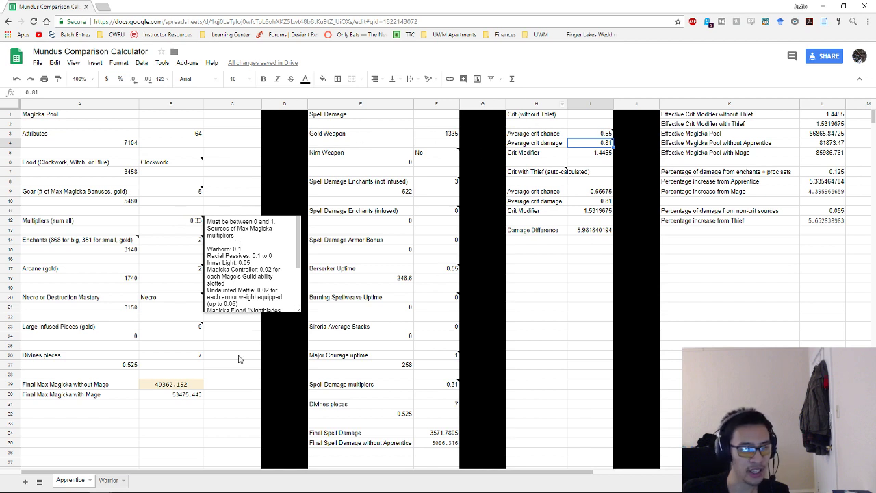
# Step: Review the formulas for percentage increase from Apprentice and from Mage, and check the percentage of damage from non-crit sources
pyautogui.click(574, 291)
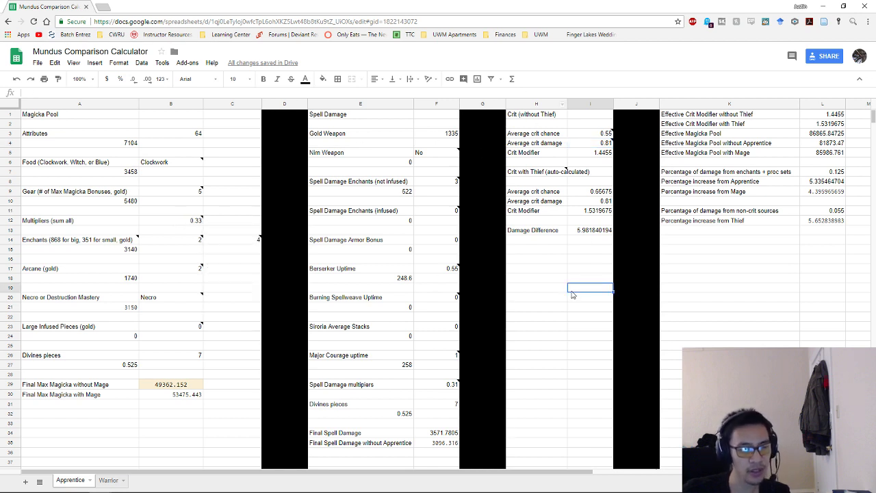
pyautogui.click(820, 184)
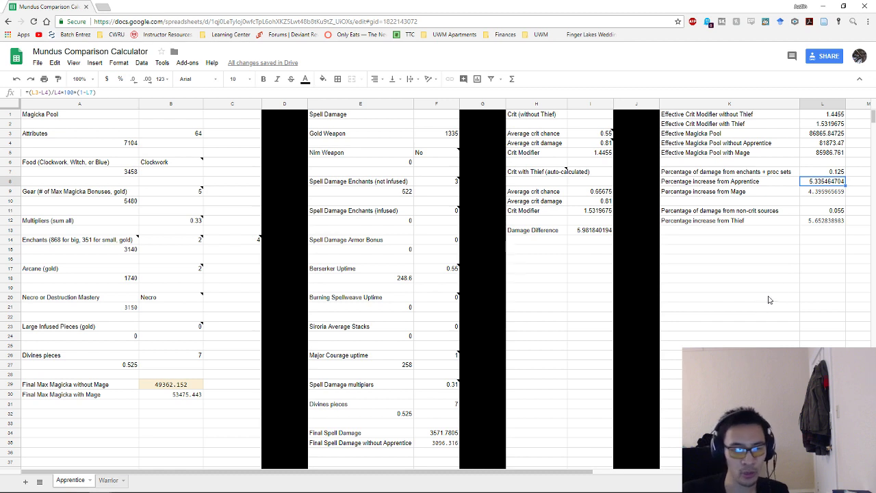
pyautogui.click(832, 194)
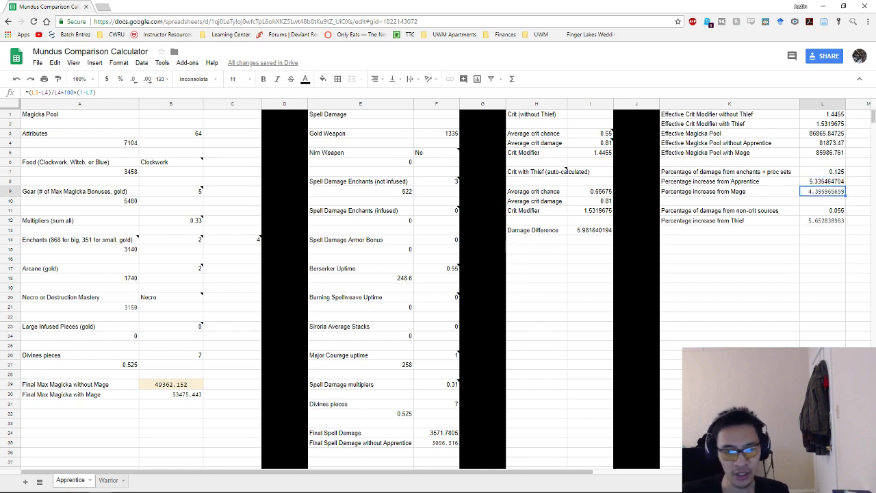
pyautogui.click(757, 213)
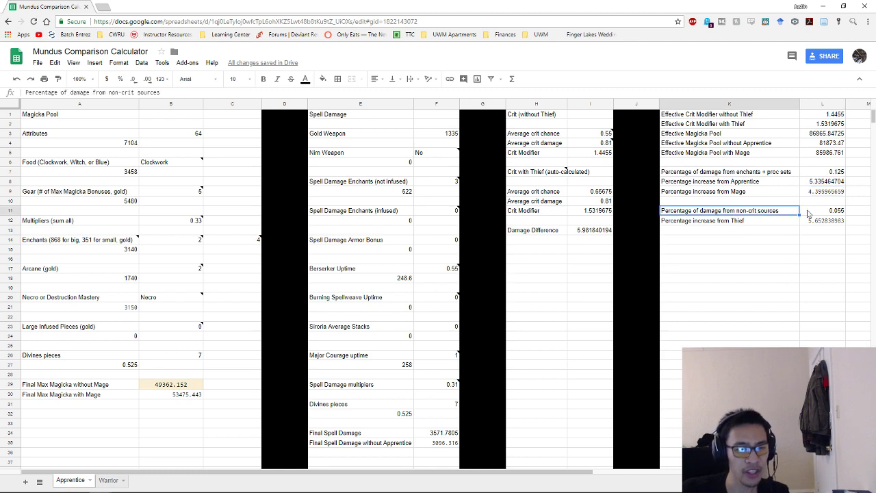
pyautogui.click(812, 213)
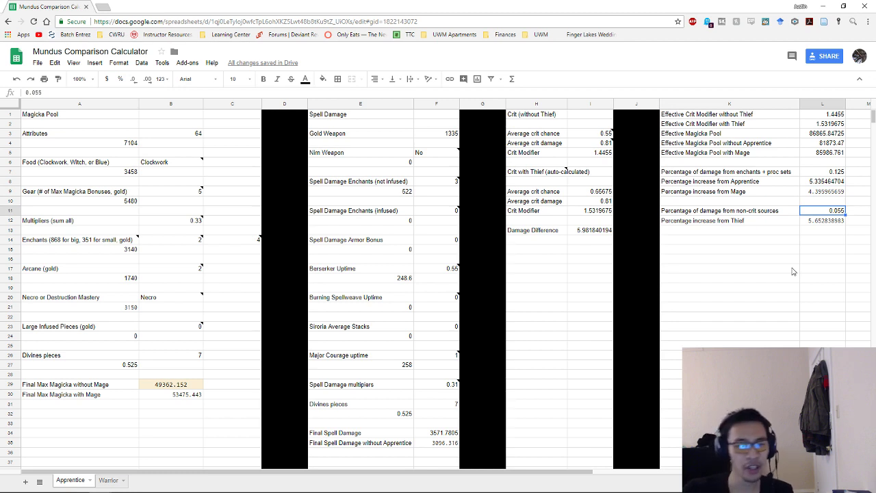
# Step: Examine the parts of the Percentage increase from Thief formula, including its (L2-L1)/L1*100 portion, without changing it
pyautogui.click(830, 221)
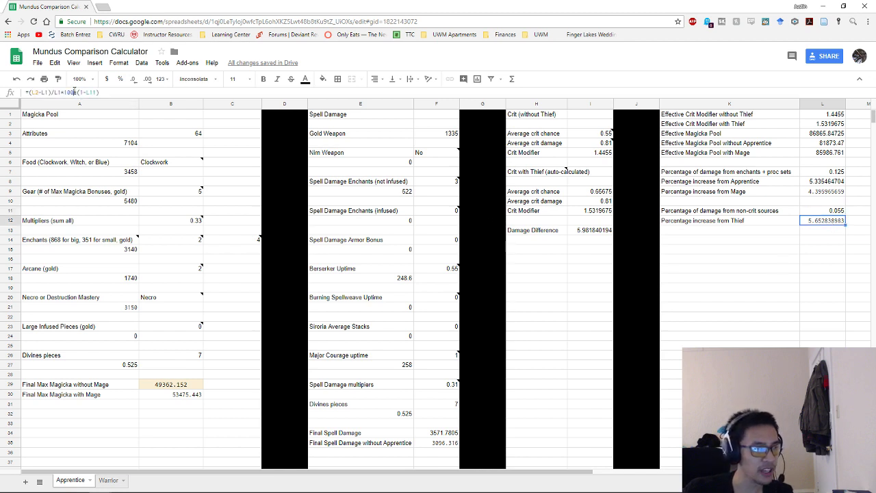
pyautogui.moveTo(74, 92); pyautogui.dragTo(29, 92)
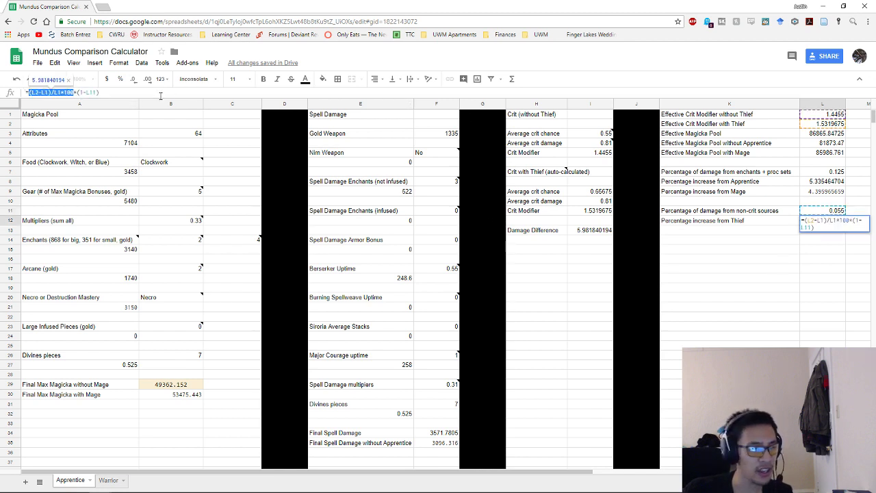
pyautogui.click(84, 93)
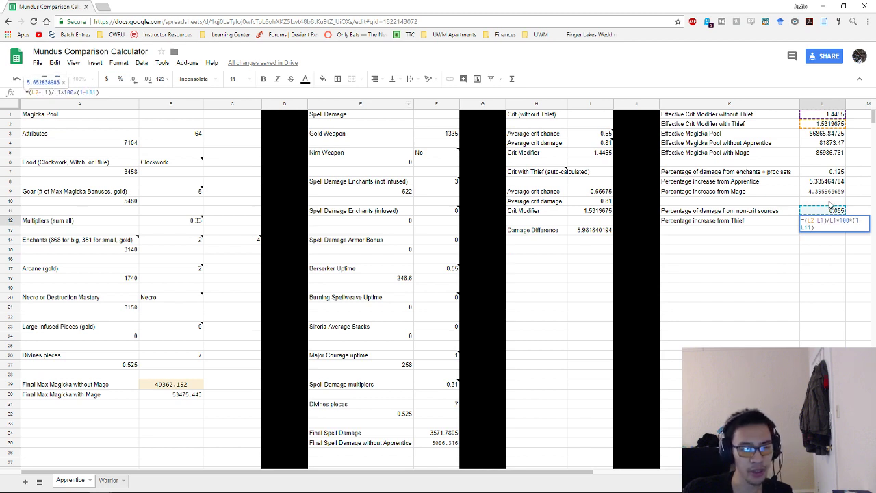
pyautogui.click(820, 226)
pyautogui.hotkey('ctrl', 'Return')
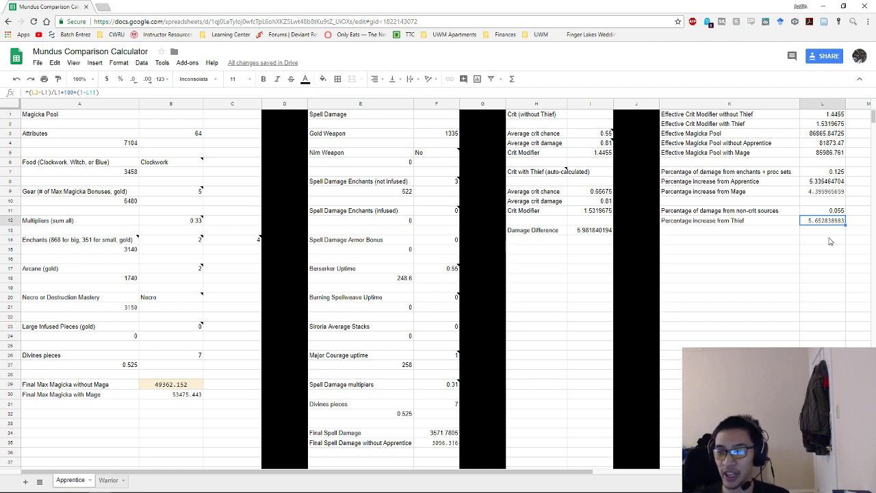
# Step: View the Warrior sheet with the stamina version of the calculator, and return to the Apprentice sheet
pyautogui.click(108, 481)
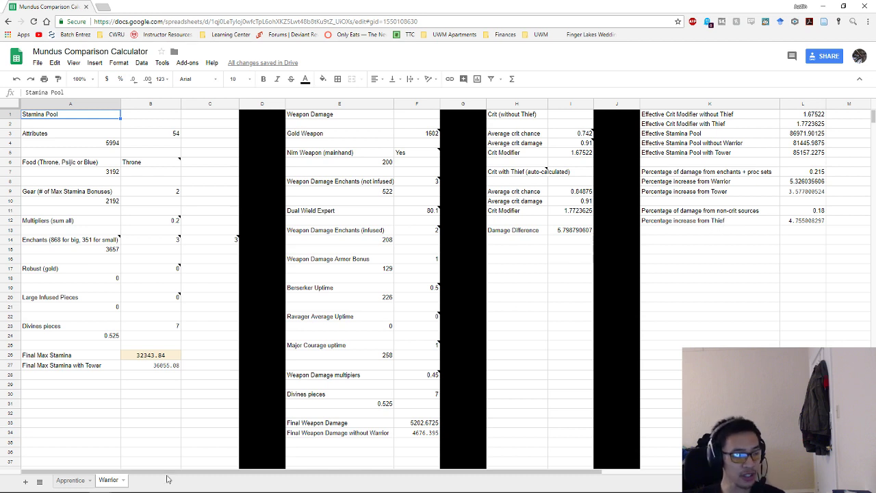
pyautogui.click(69, 480)
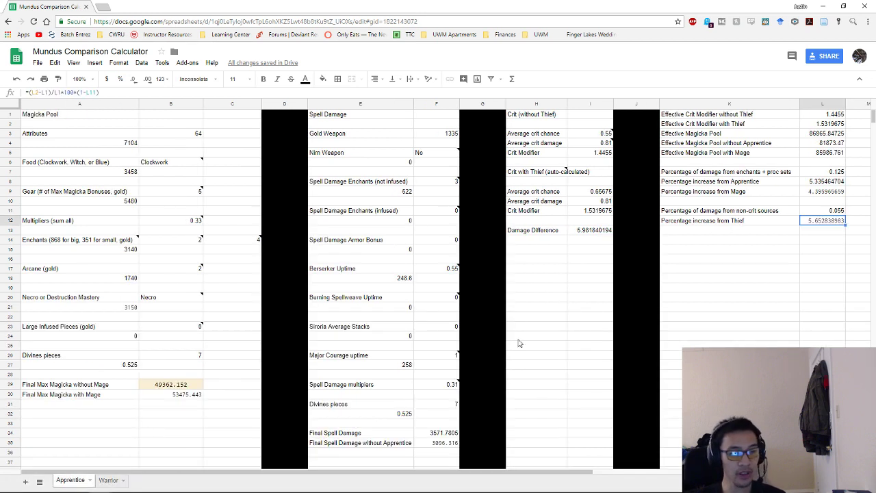